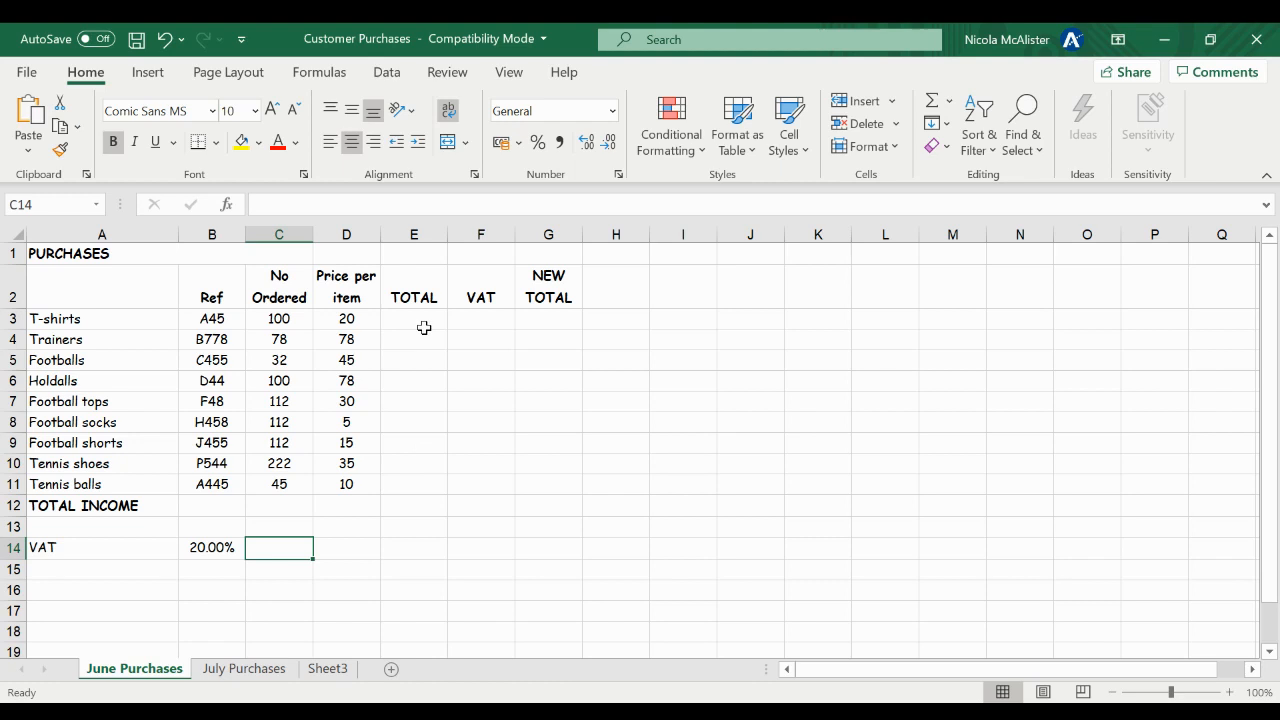
Format the price per item values in D3:D11 as Currency.
click(424, 328)
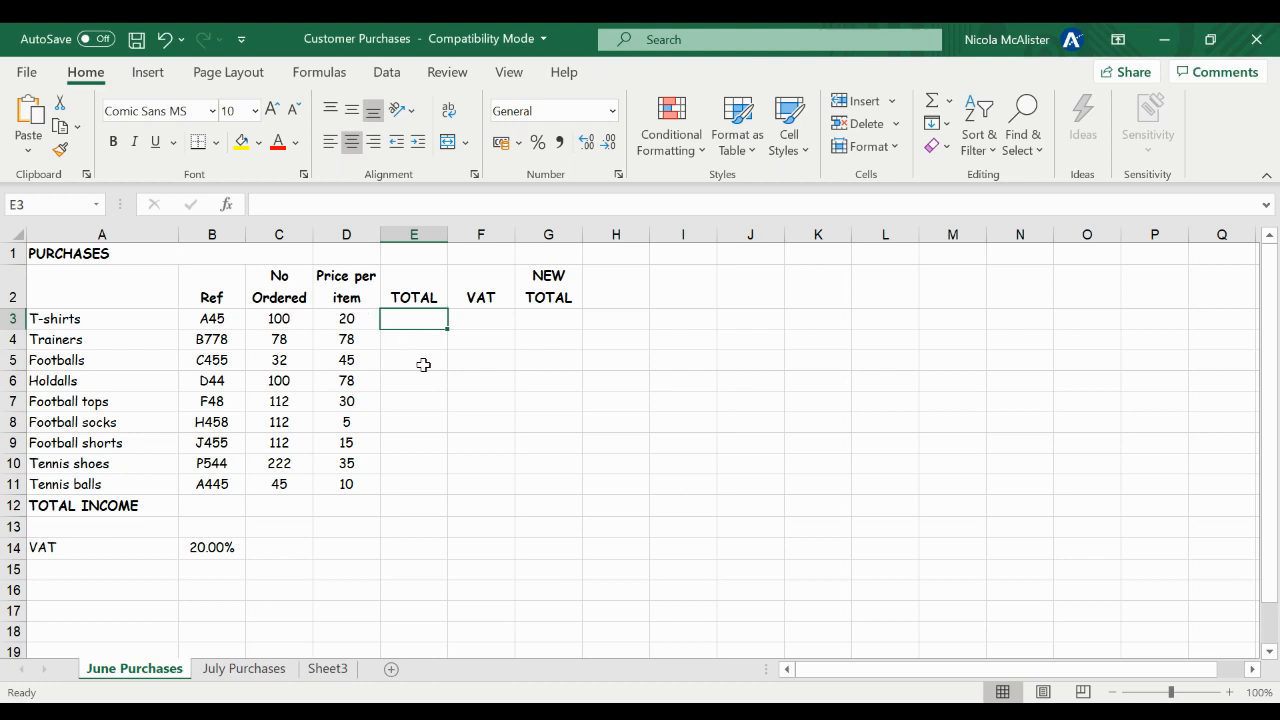
drag(366, 323, 368, 478)
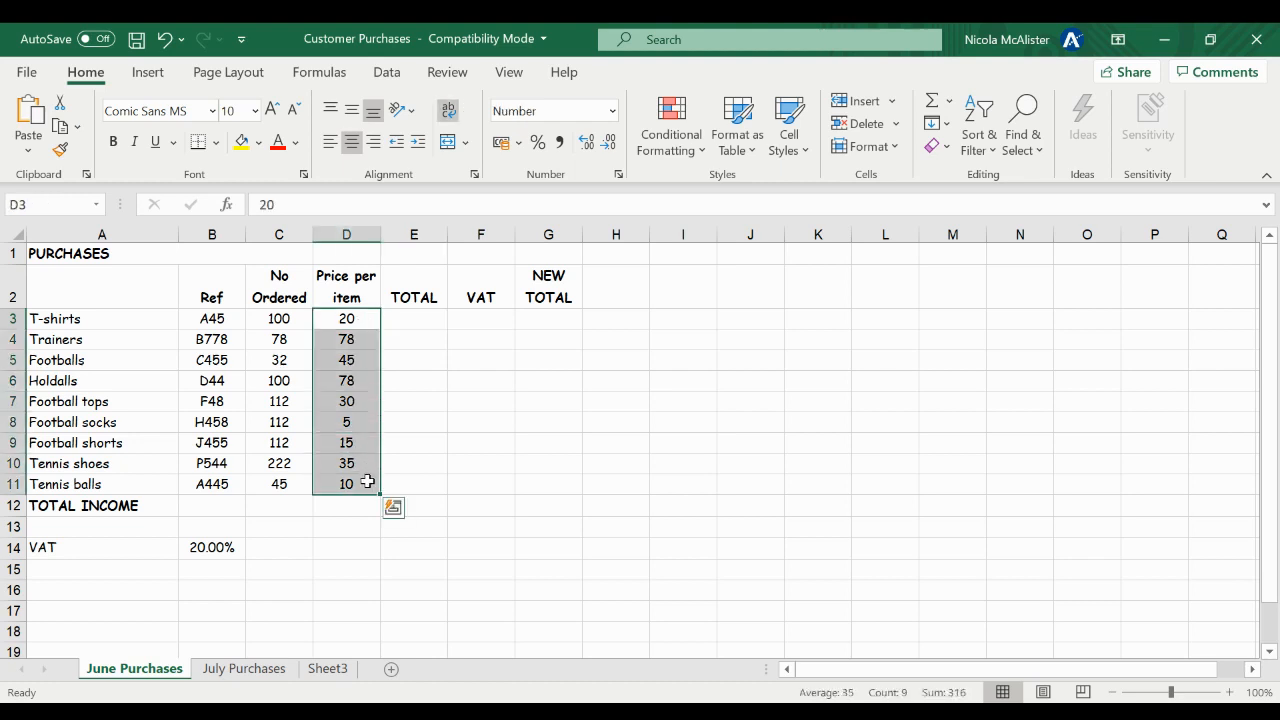
click(612, 111)
click(593, 249)
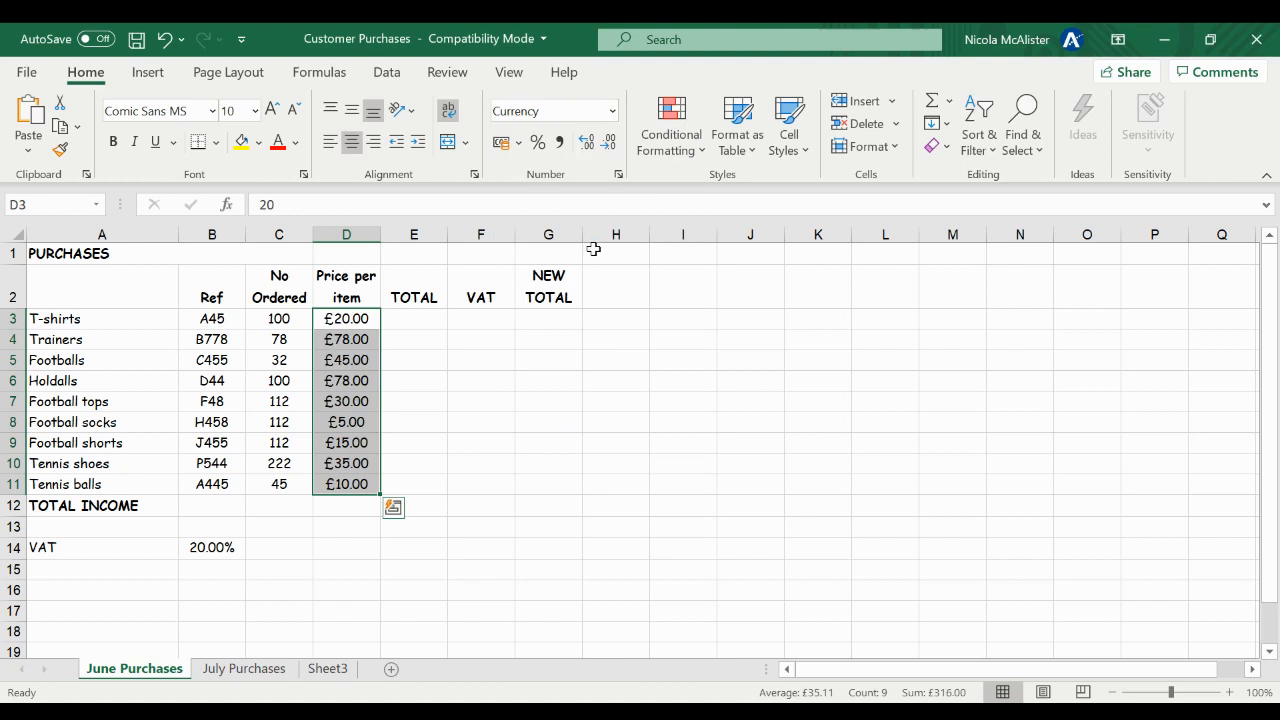
Calculate the T-shirts total in E3 with =C3*D3 and fill the formula down to E11.
click(434, 320)
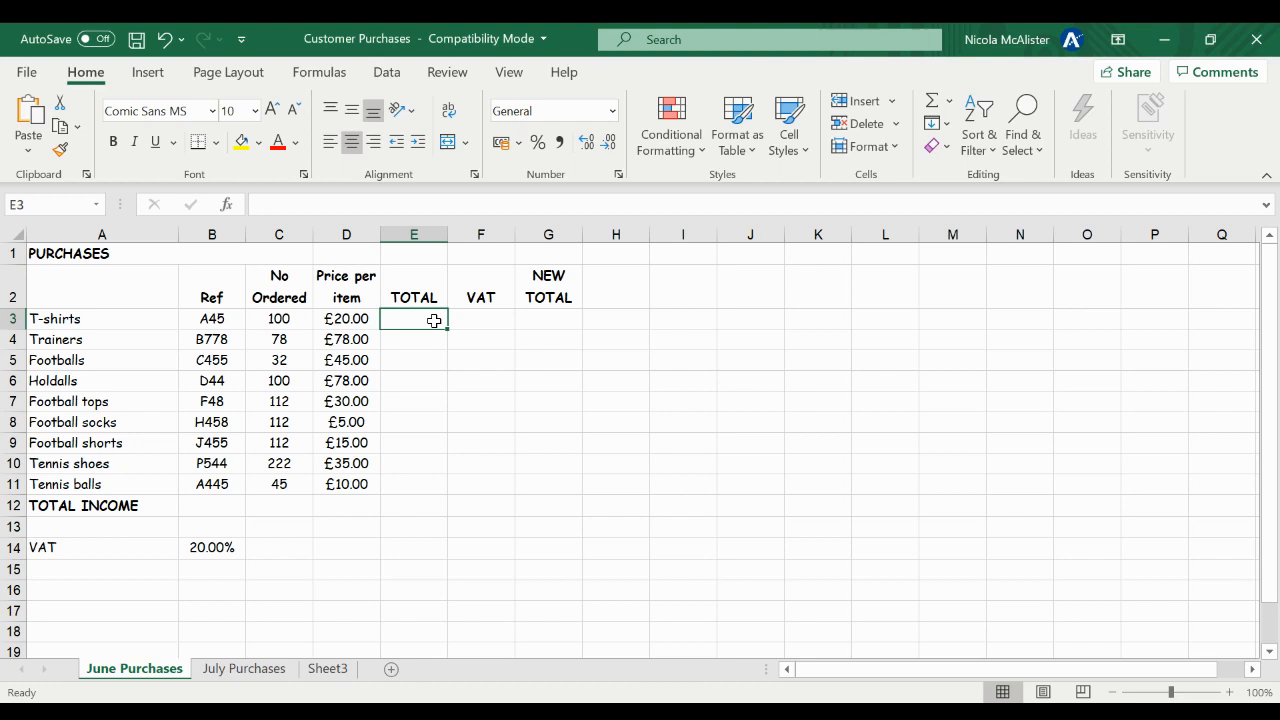
text(=)
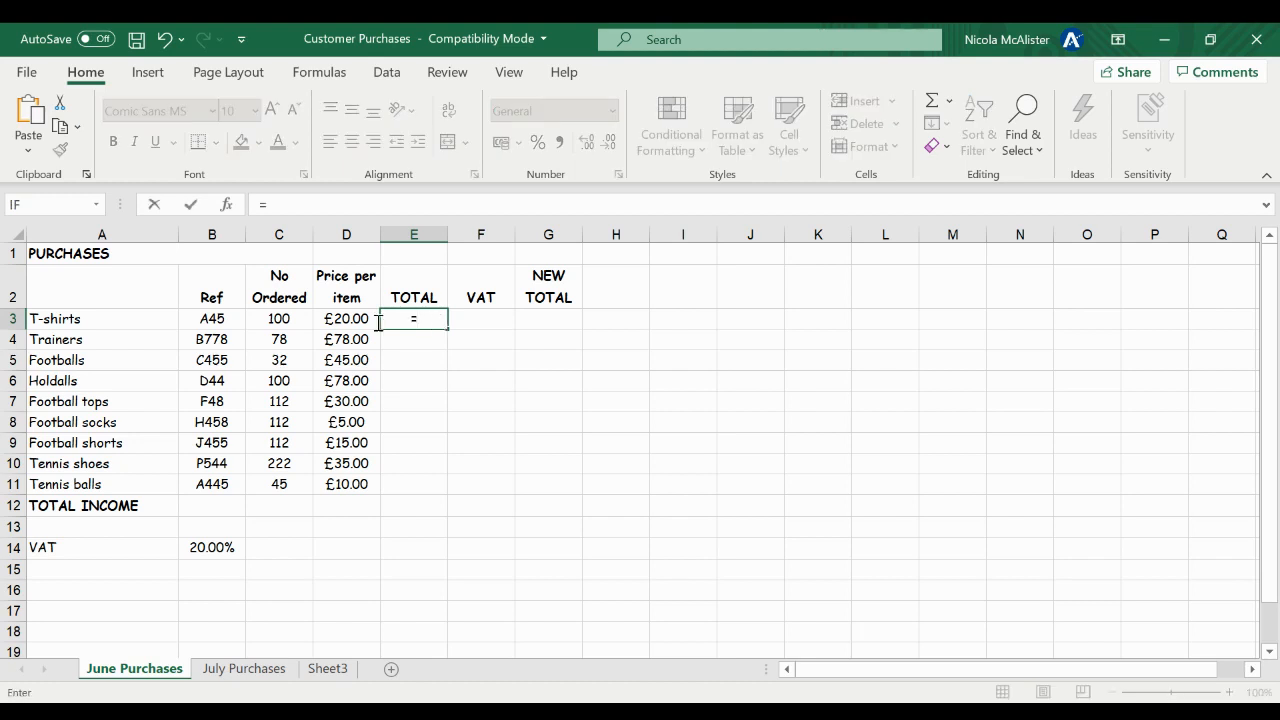
click(276, 320)
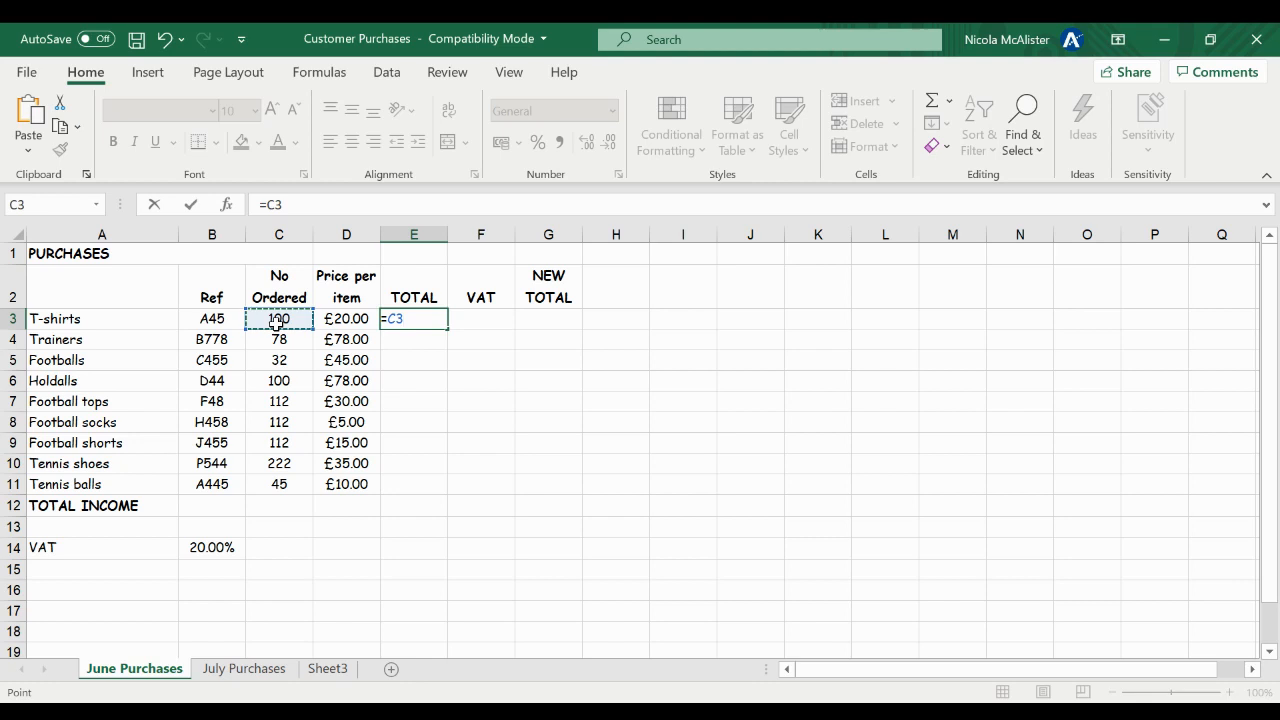
click(352, 320)
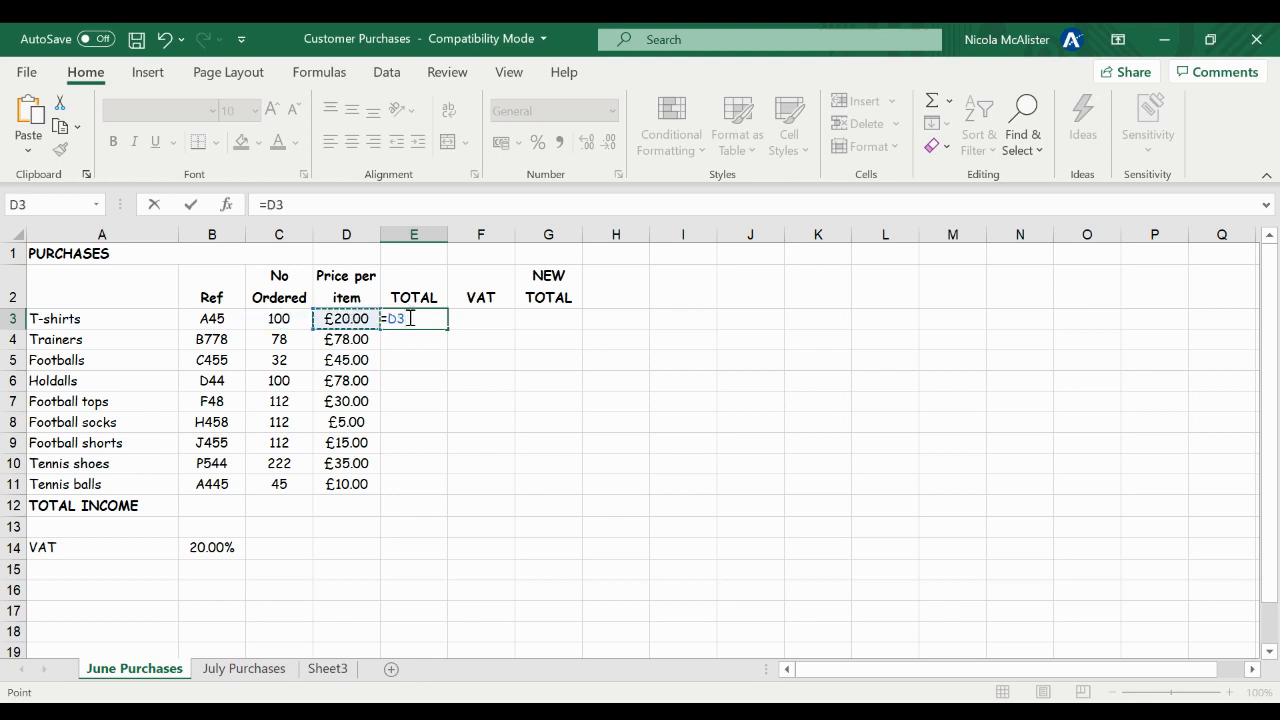
key(BackSpace)
key(BackSpace)
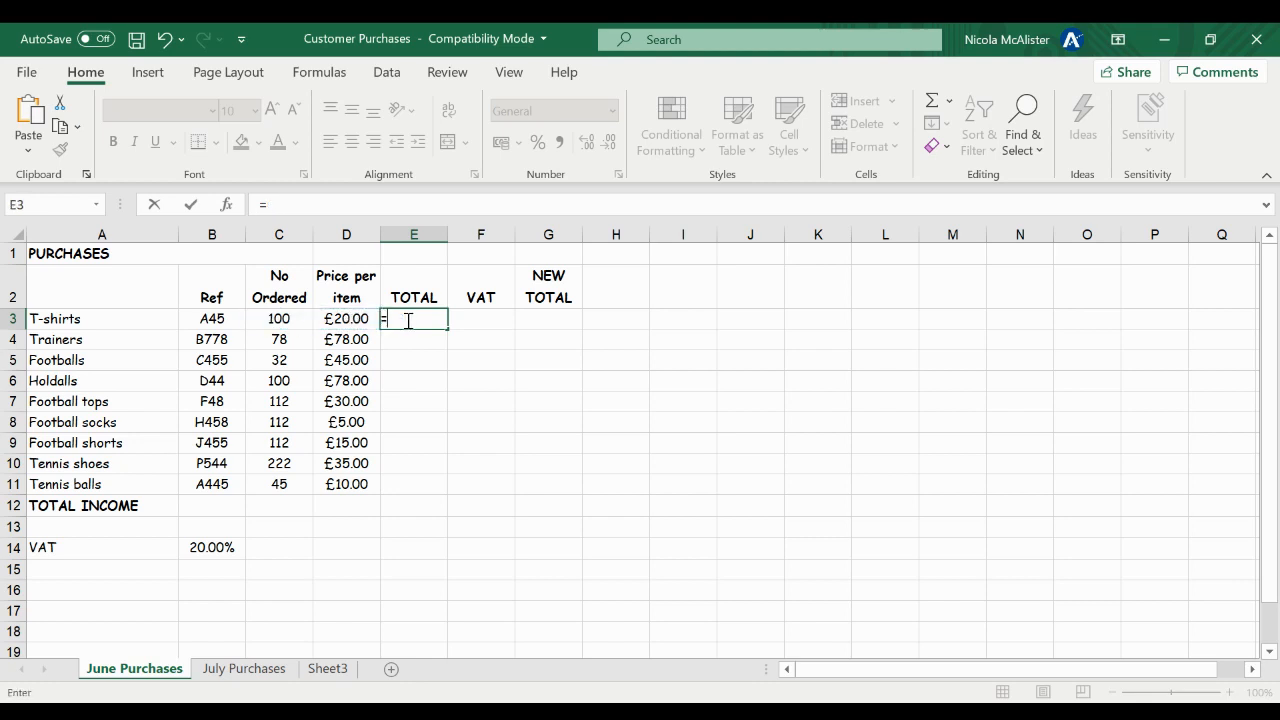
click(291, 318)
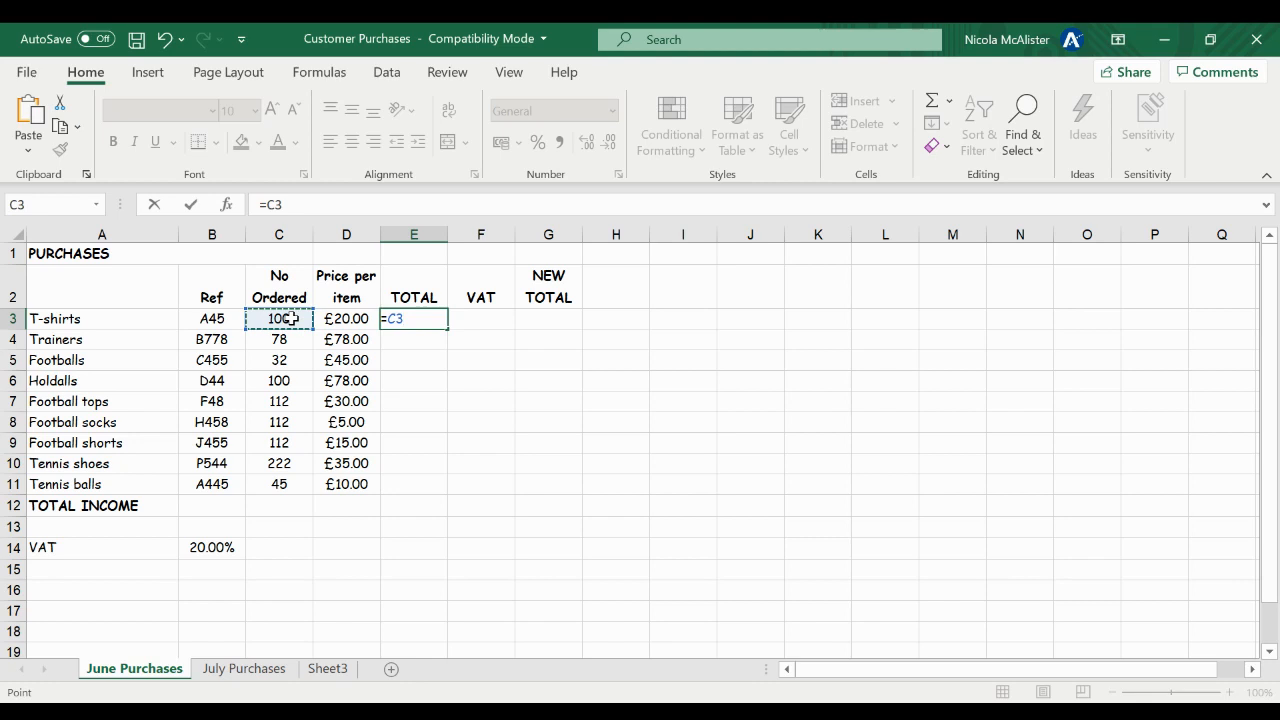
text(*)
click(338, 318)
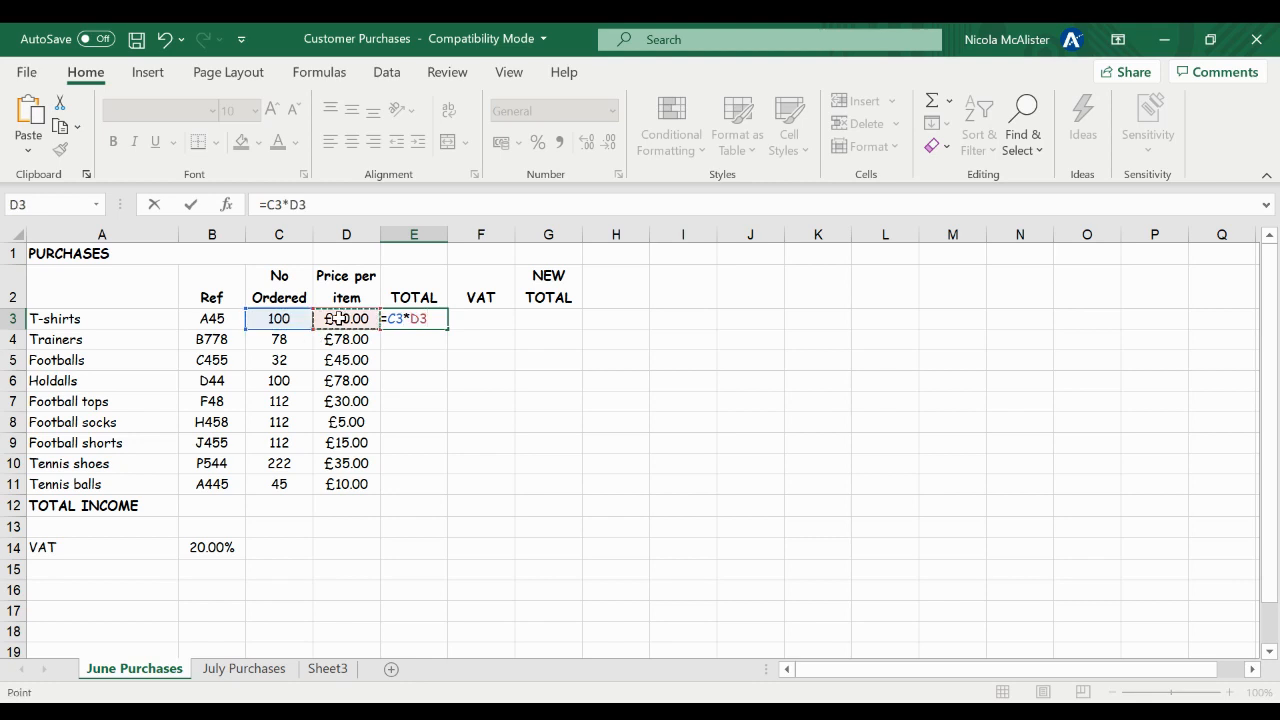
key(Return)
click(444, 318)
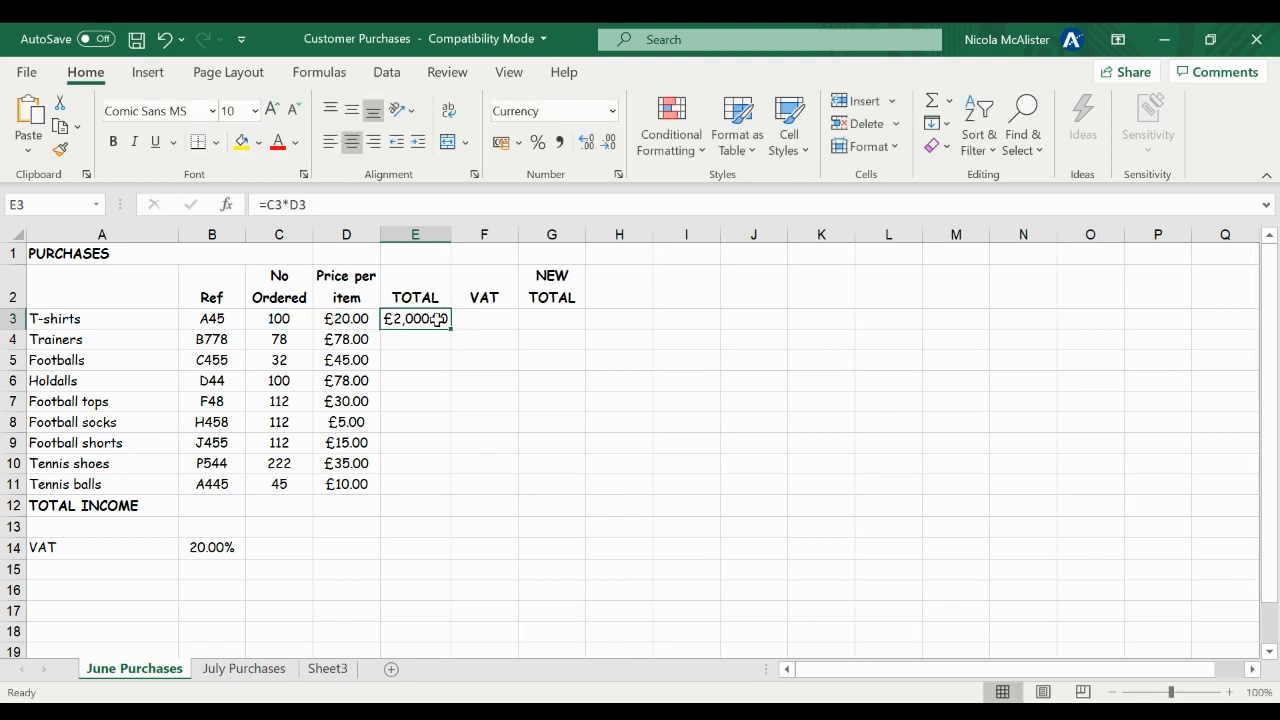
drag(449, 332, 441, 485)
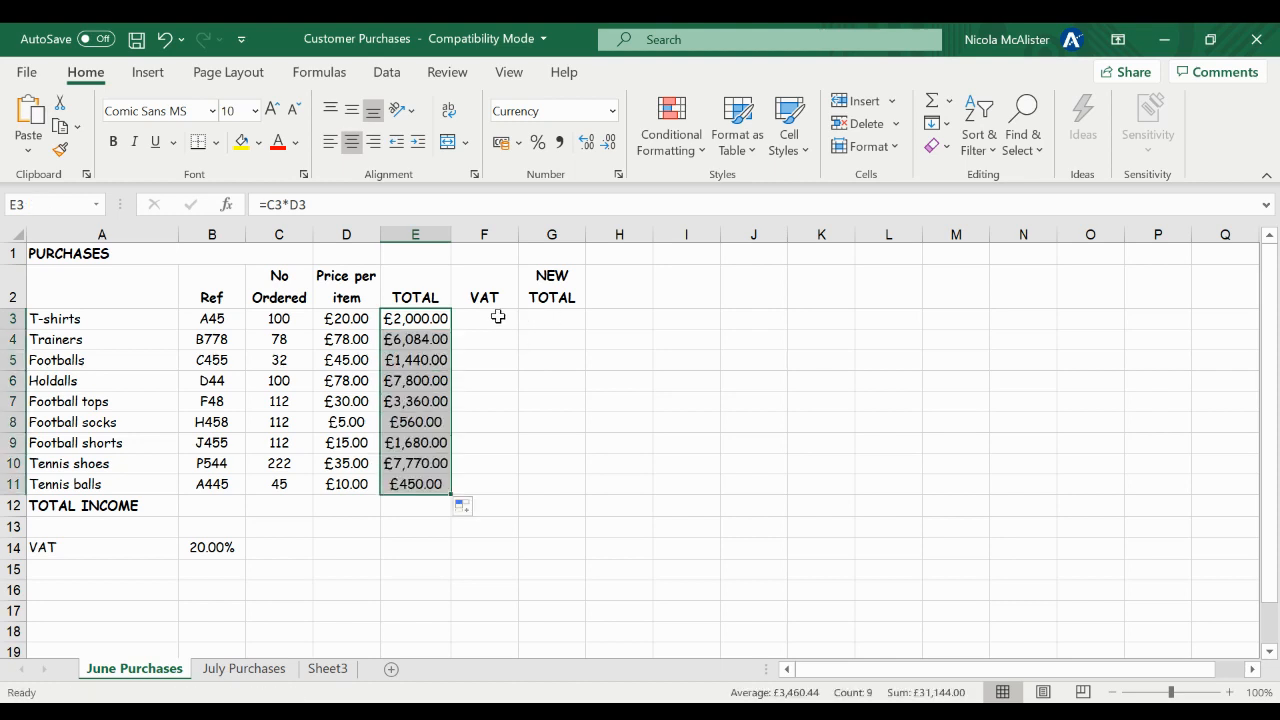
Calculate the T-shirts VAT in F3 with the formula =E3*B14.
click(498, 317)
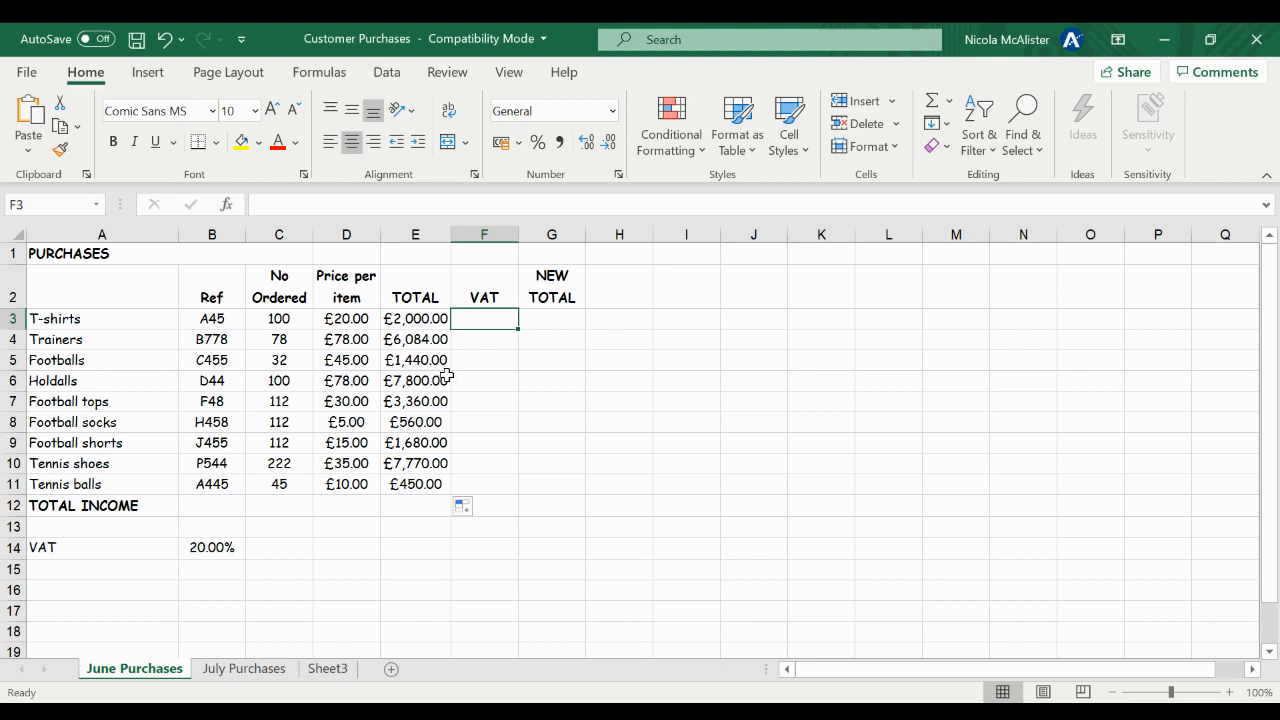
text(=)
click(437, 317)
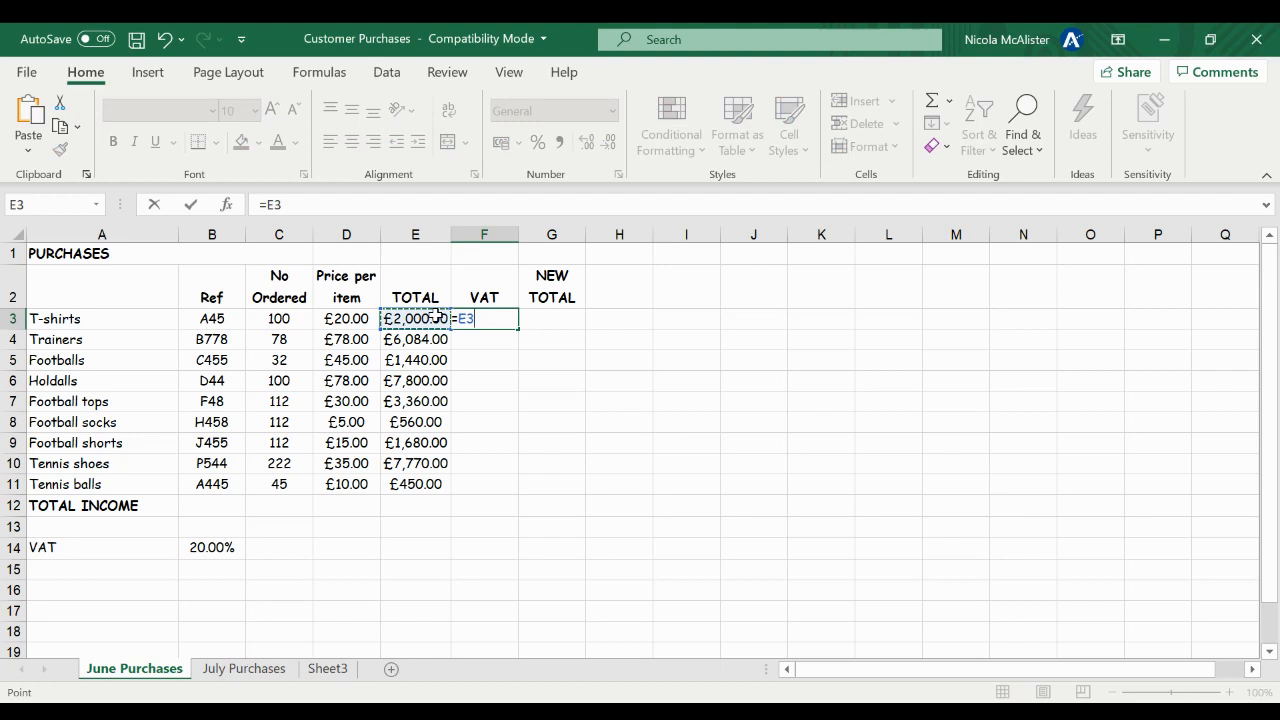
text(*)
click(226, 547)
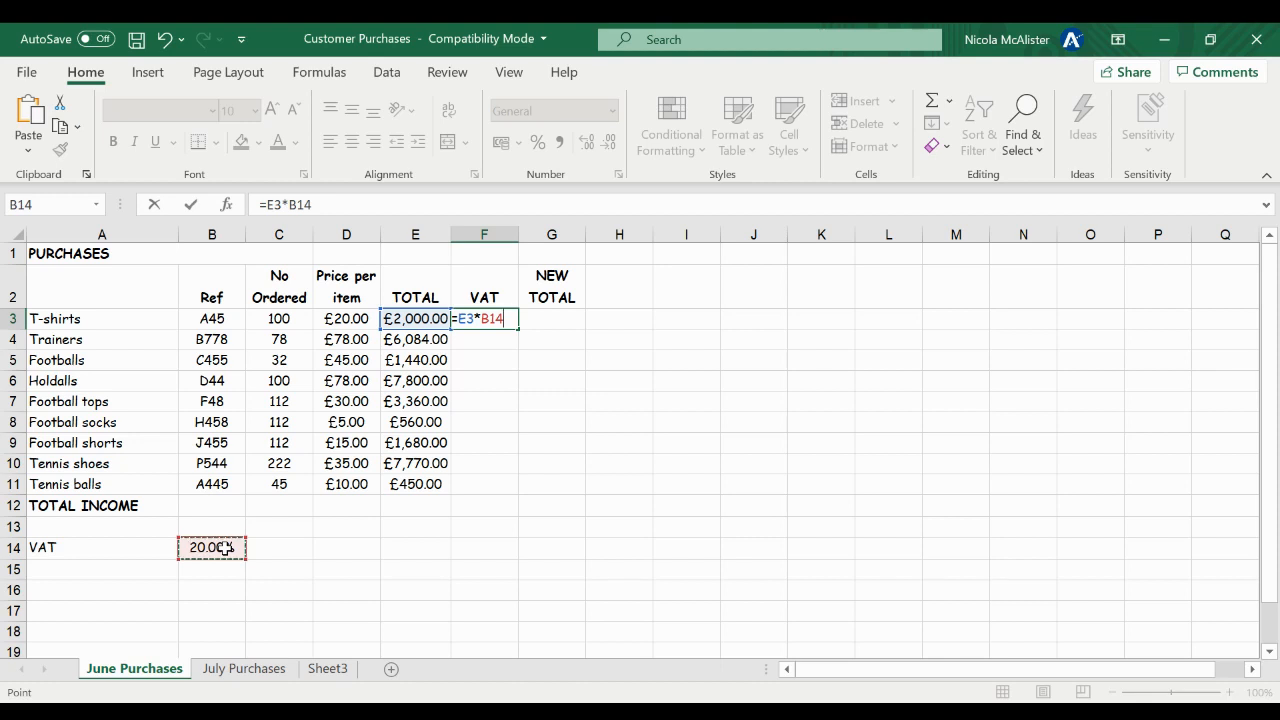
key(Return)
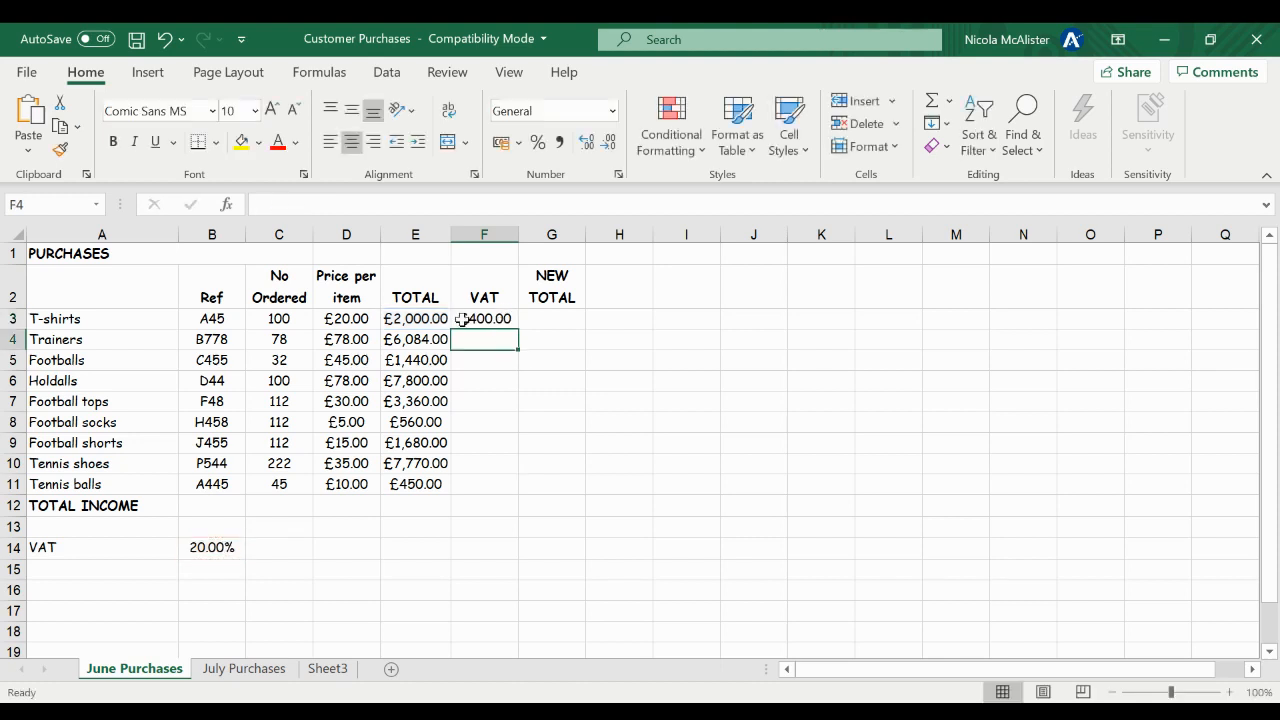
Fill the VAT formula from F3 down to F11 and inspect the copied formulas in F4 and F9.
click(508, 319)
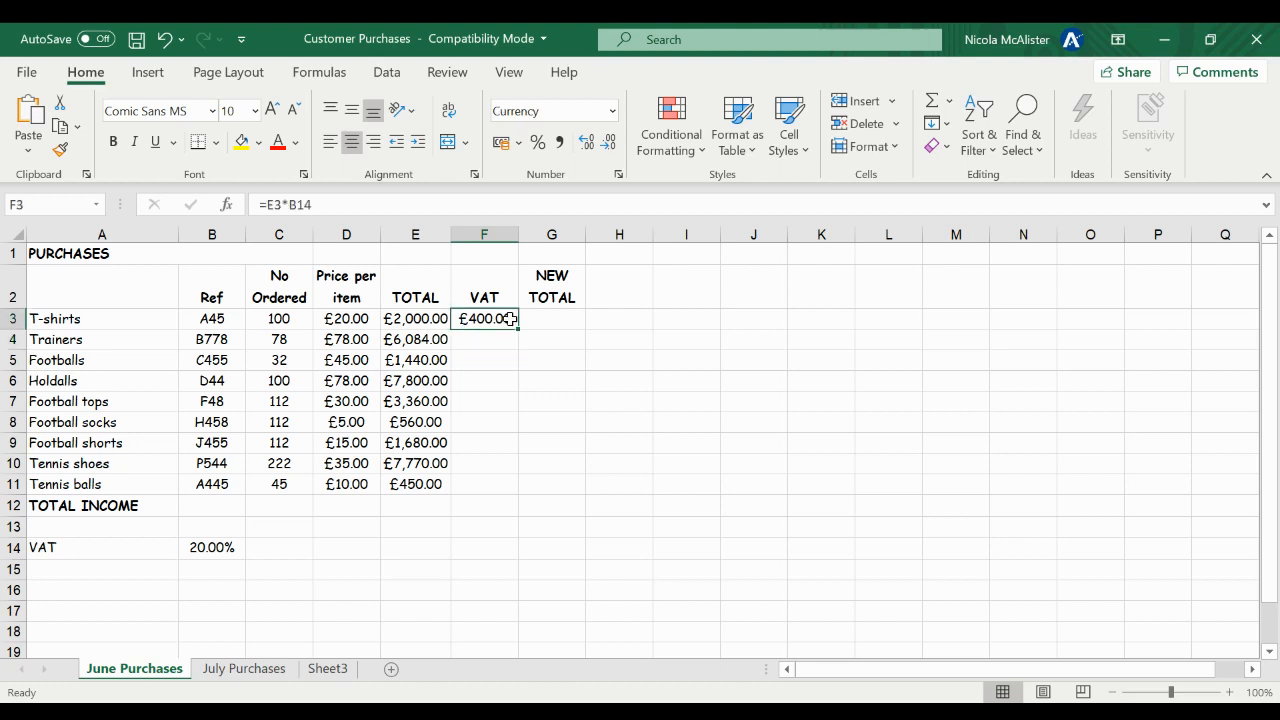
drag(520, 329, 503, 491)
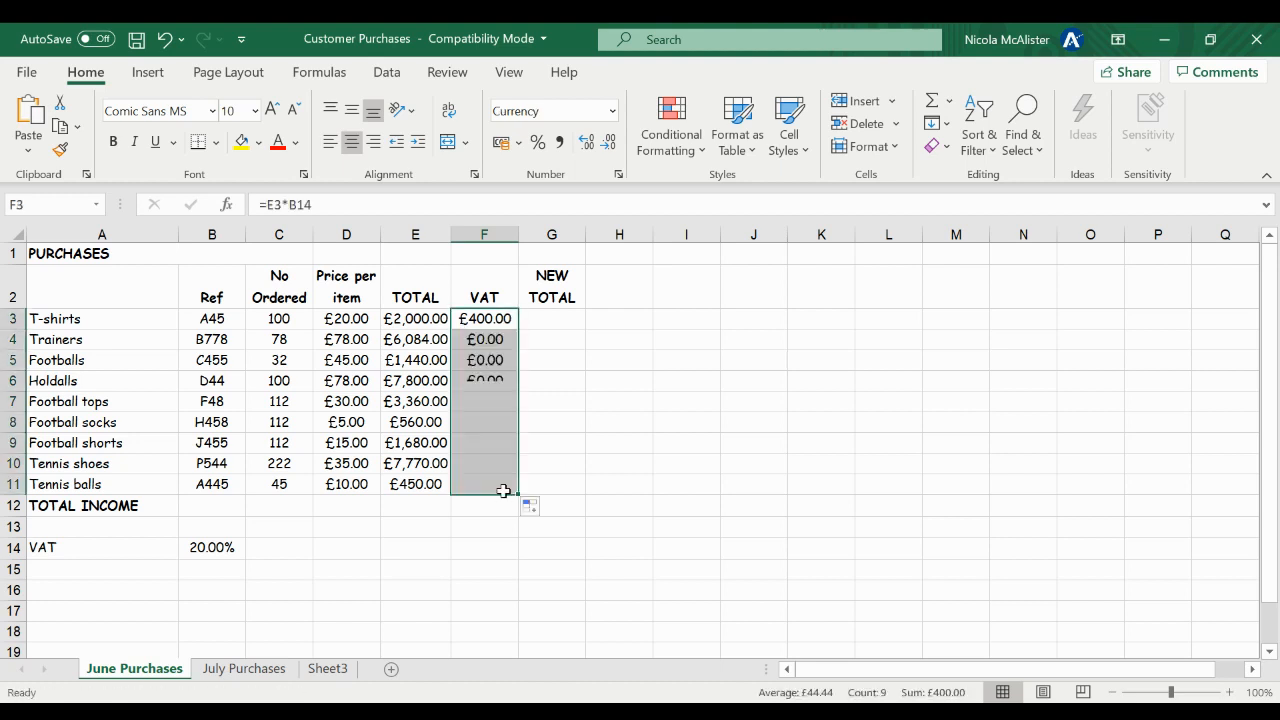
click(505, 550)
double_click(500, 339)
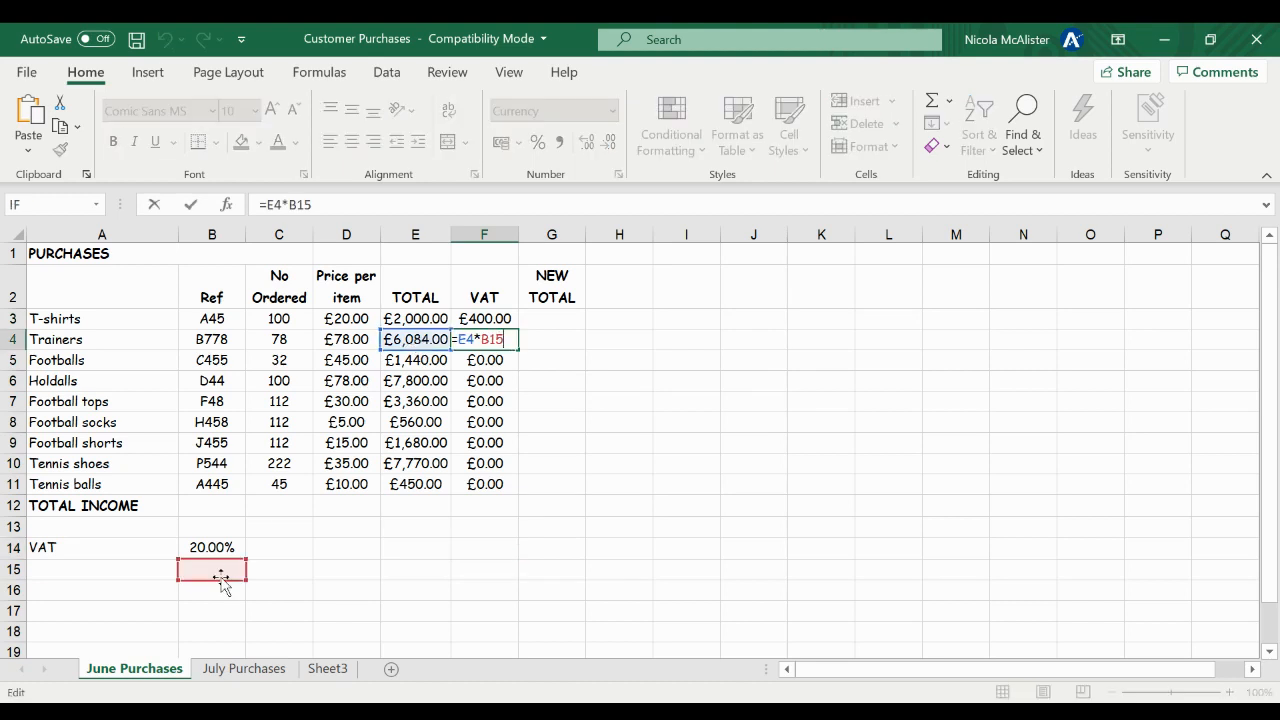
double_click(477, 442)
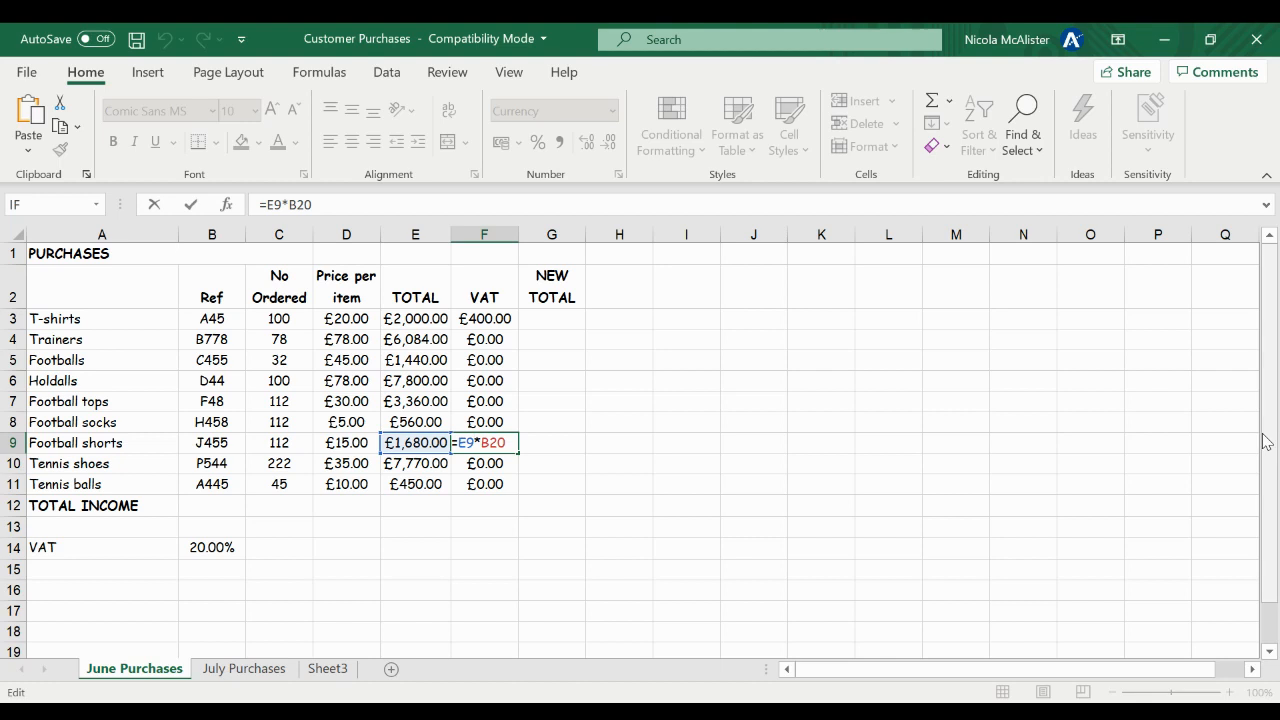
mouse_move(1266, 435)
mouse_down()
mouse_move(1267, 485)
mouse_move(1266, 437)
mouse_up()
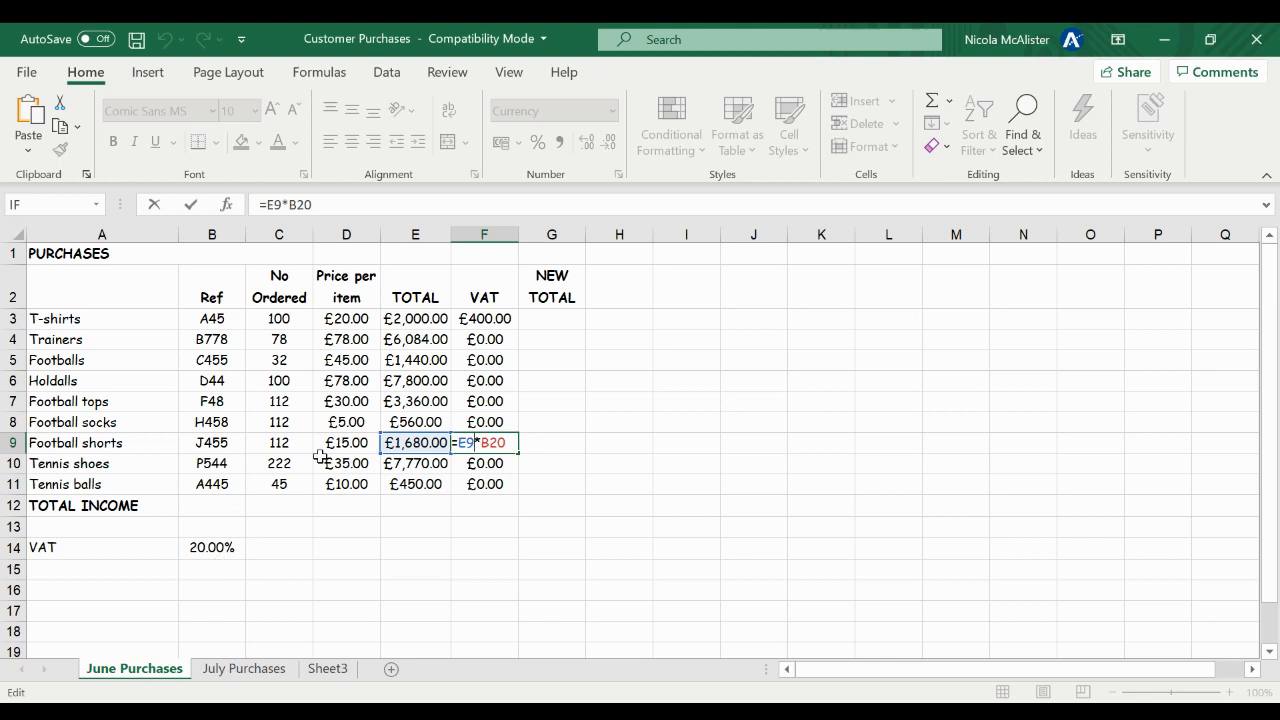
Make the VAT rate reference in F3 absolute with =E3*$B$14, then fill the formula down to F11 and check the copy in F9.
click(494, 320)
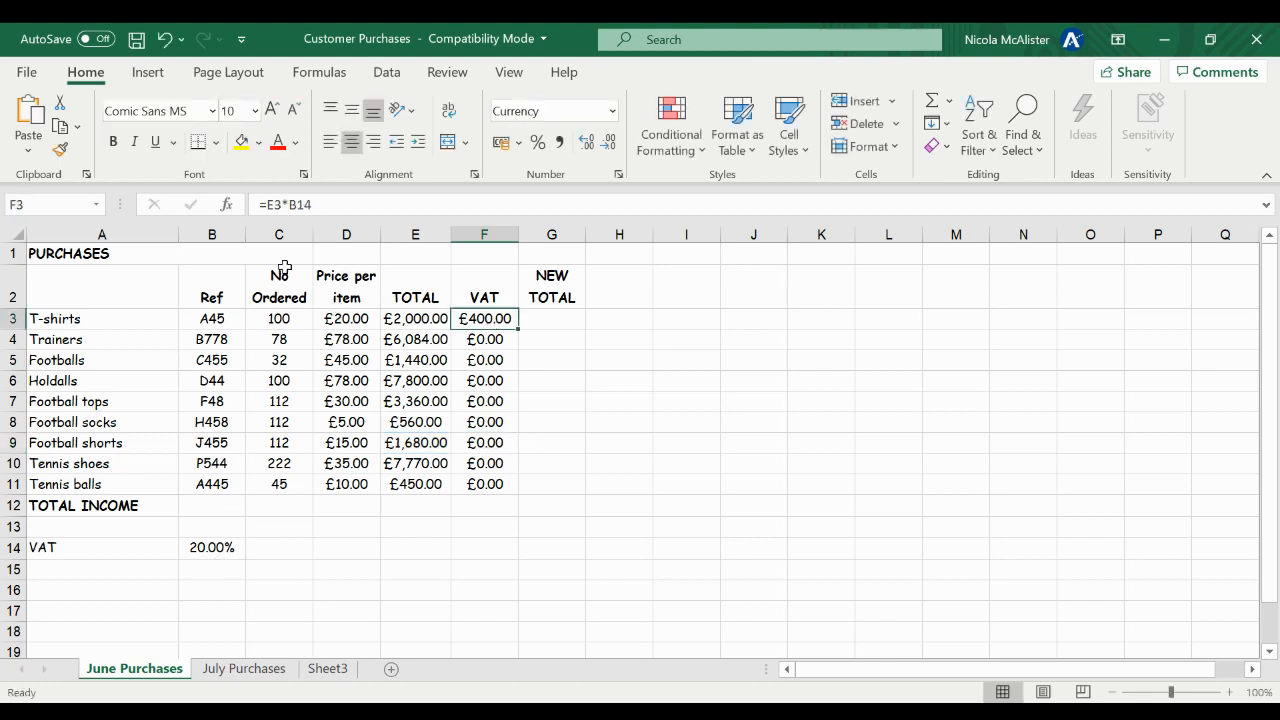
click(292, 208)
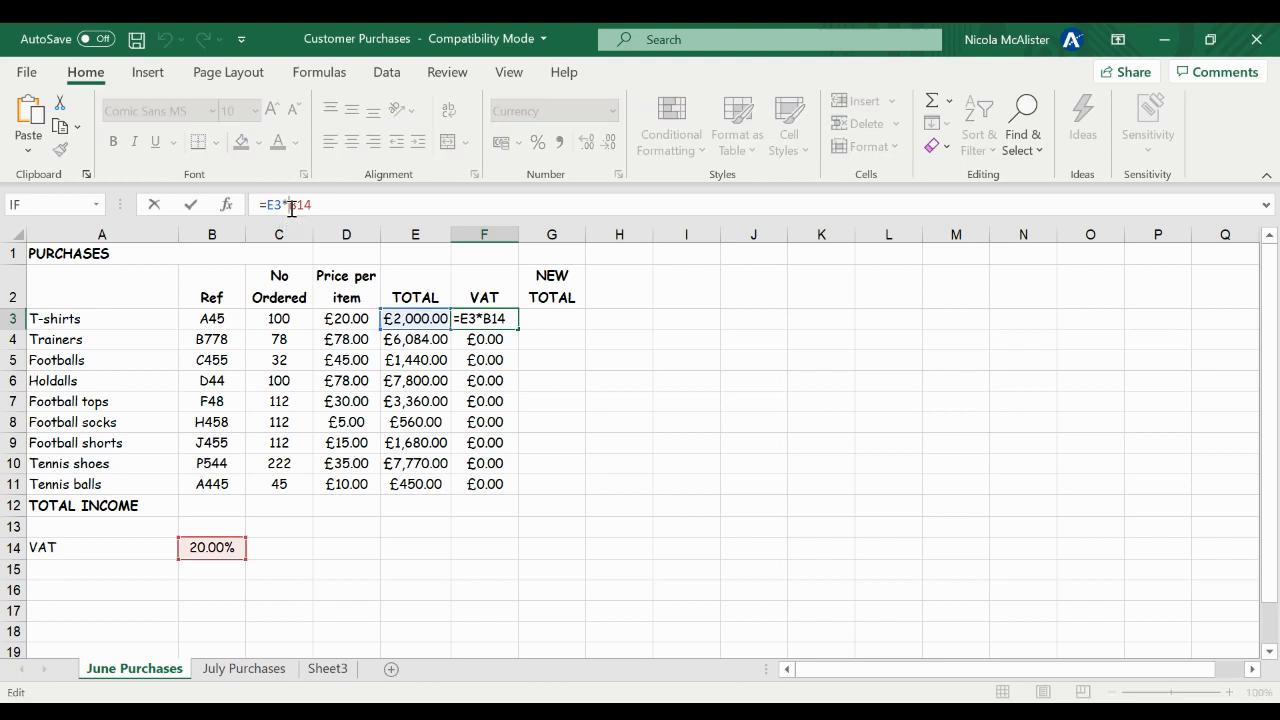
text($B$)
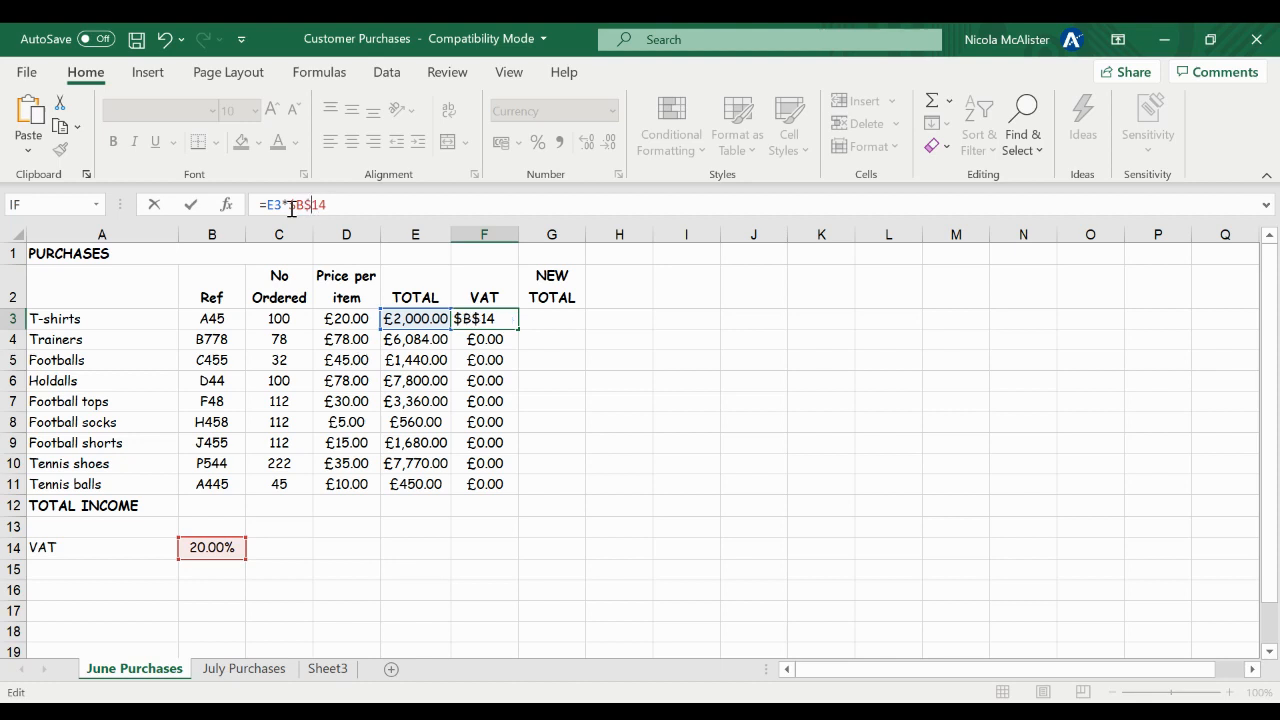
key(Return)
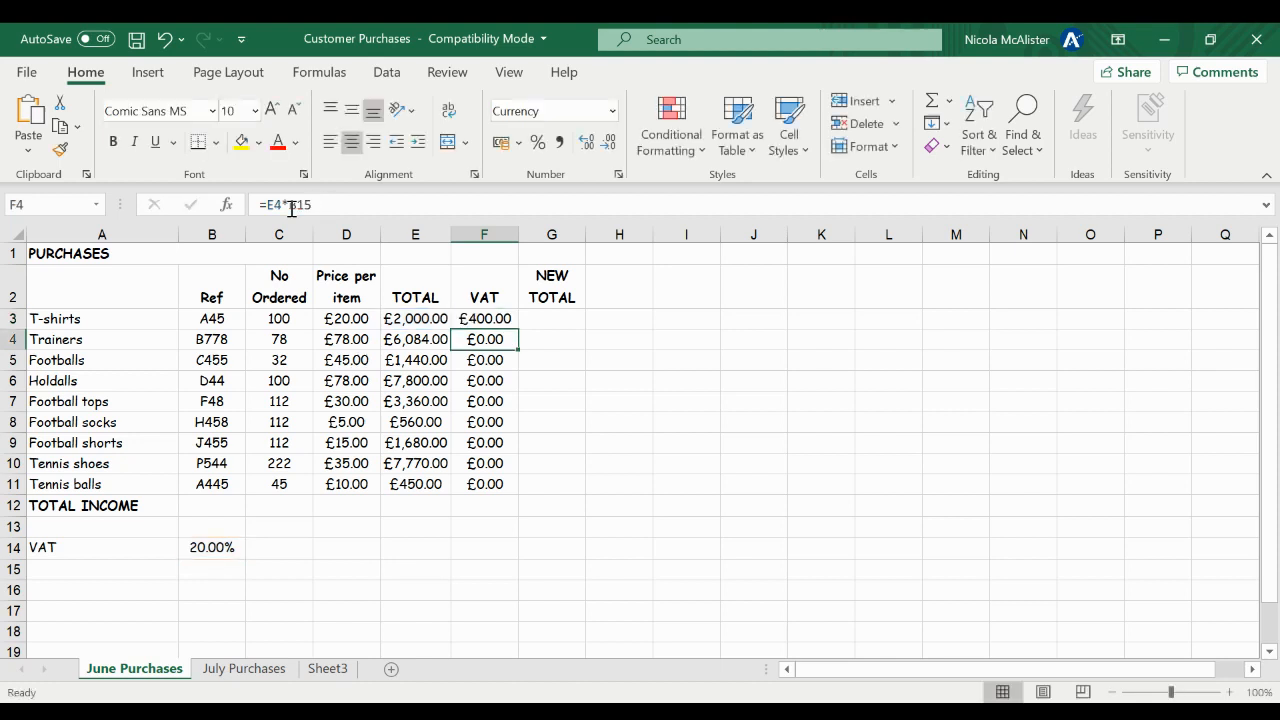
click(486, 319)
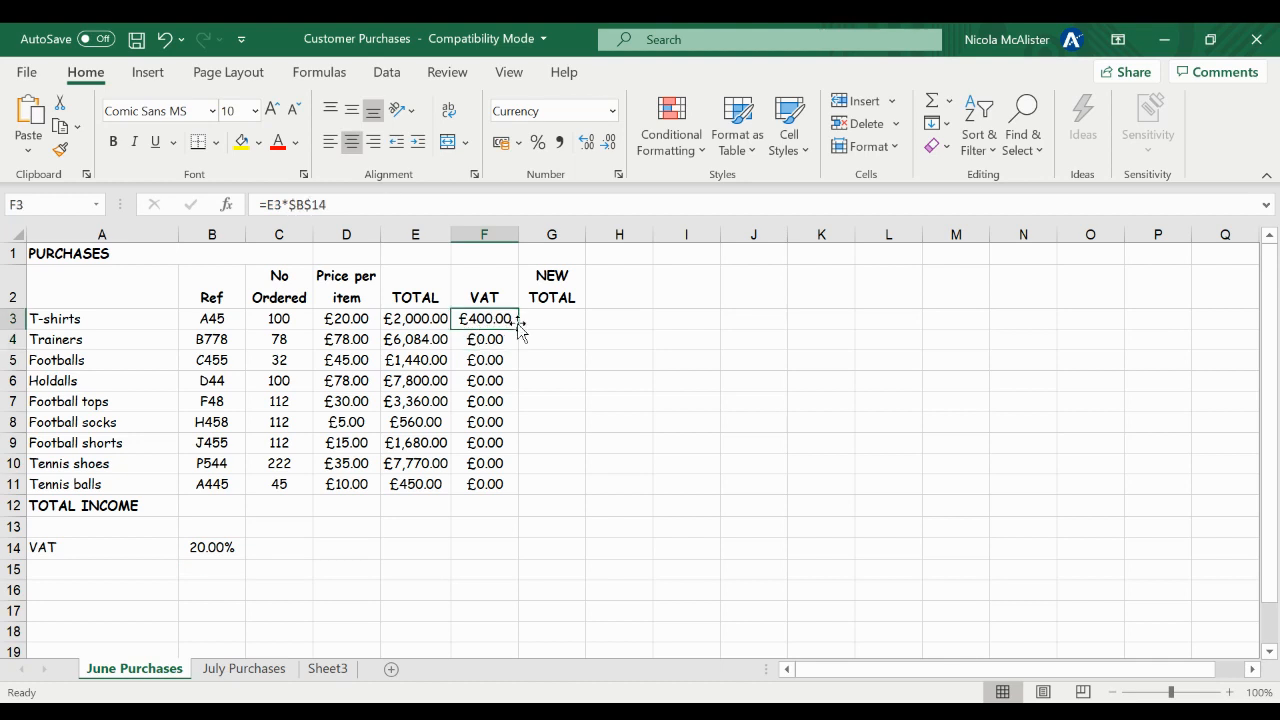
drag(519, 327, 520, 490)
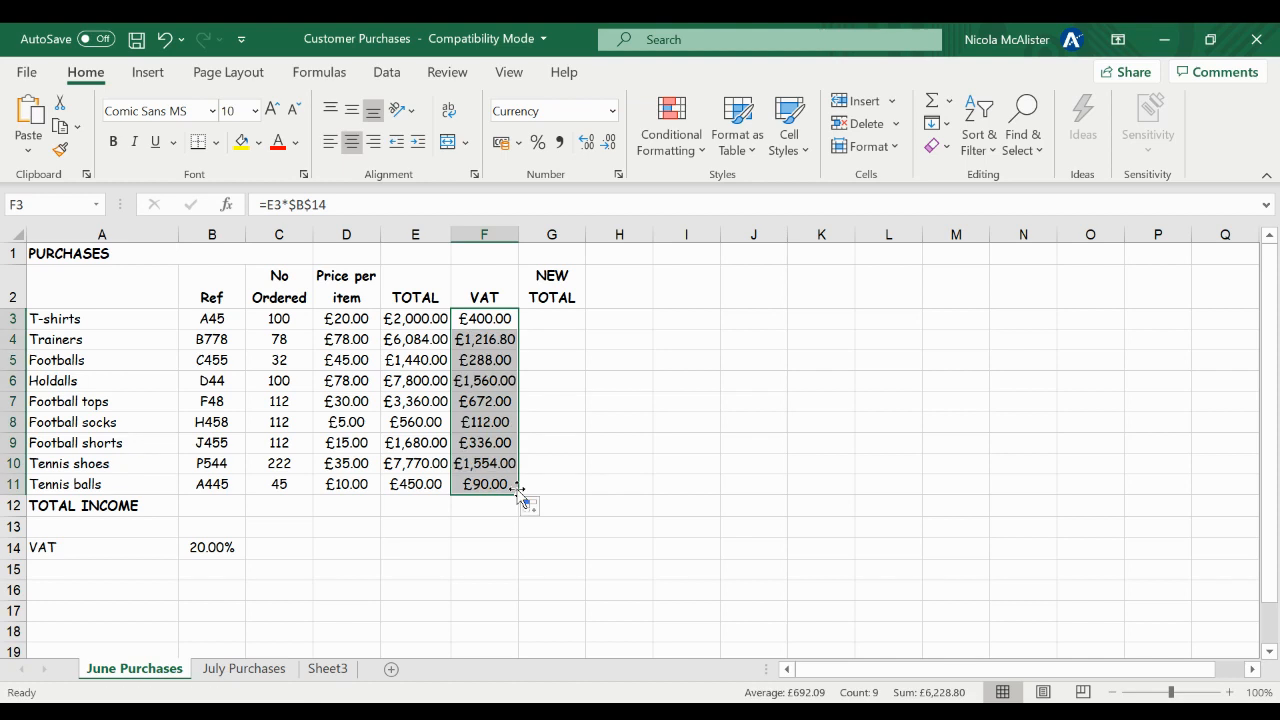
double_click(488, 442)
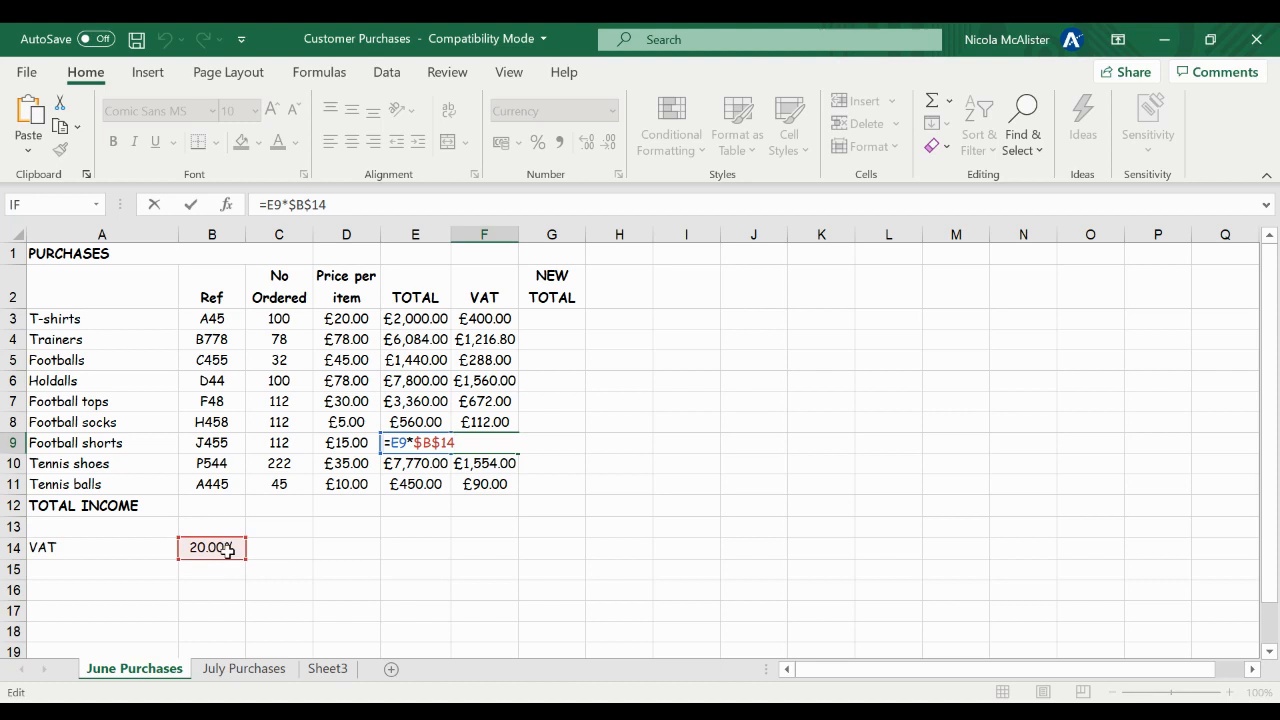
key(Return)
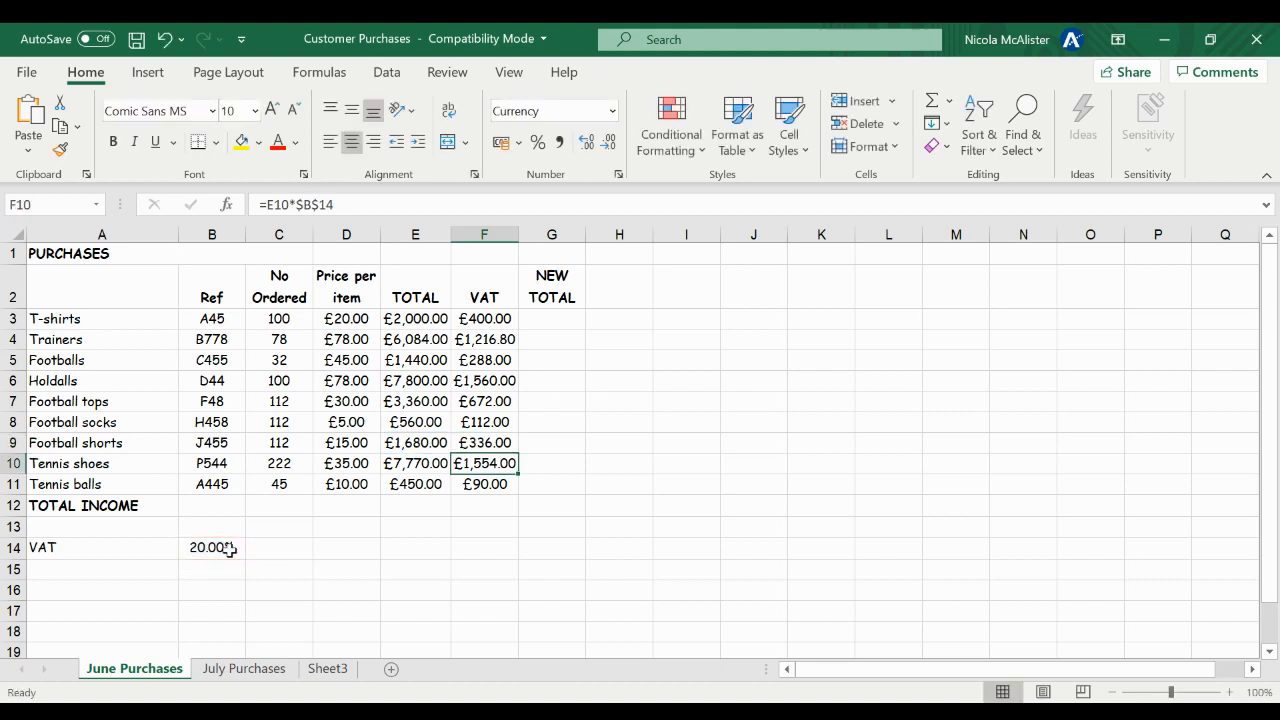
Calculate the T-shirts new total in G3 with =E3+F3 and fill the formula down to G11.
click(567, 321)
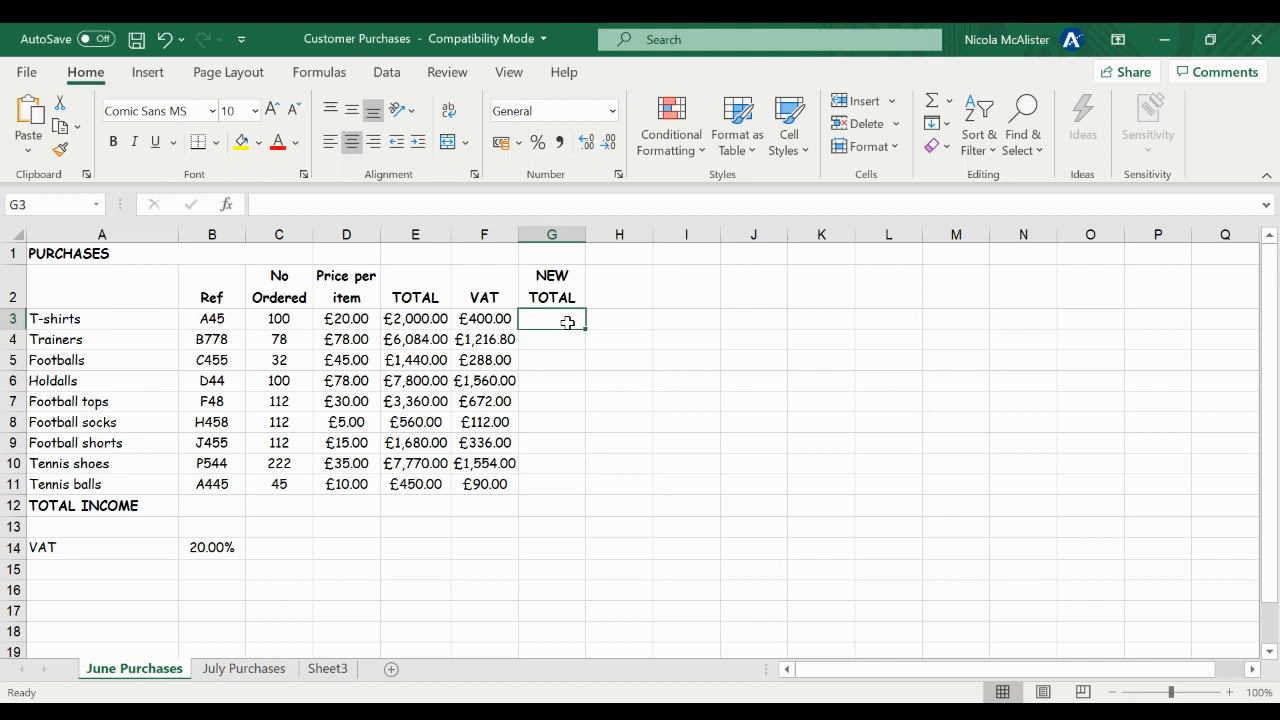
text(=)
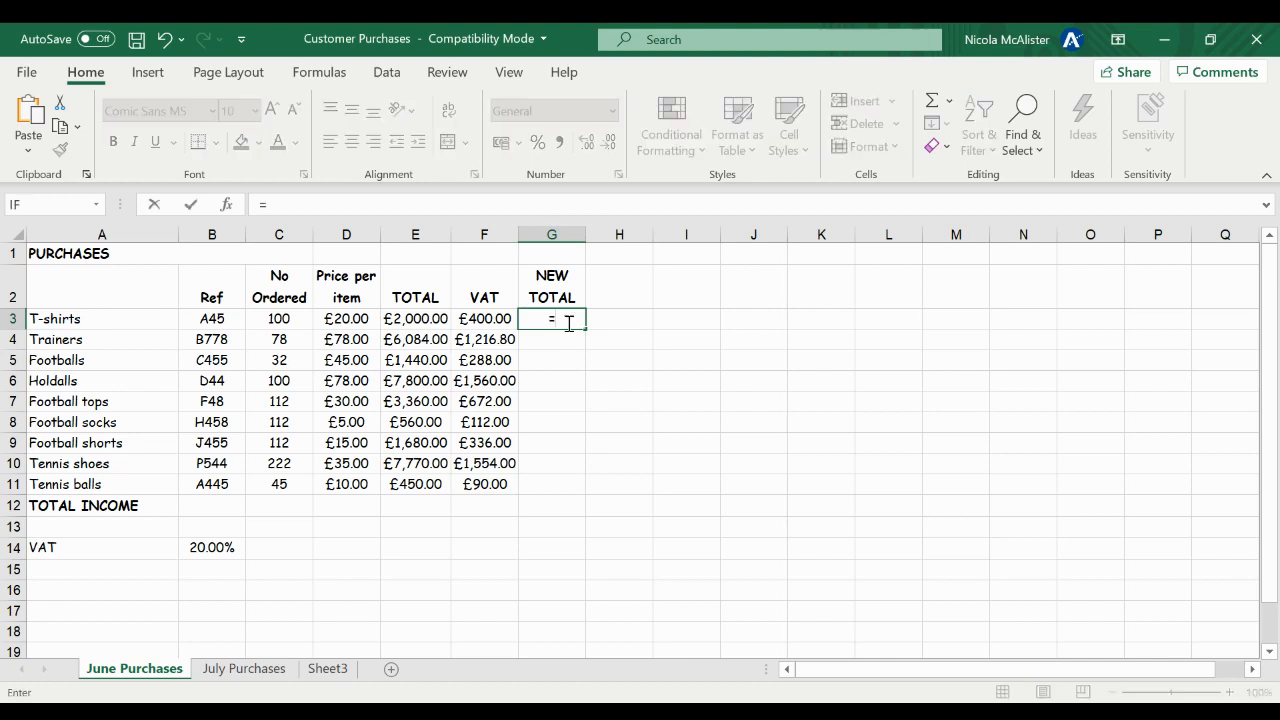
click(406, 320)
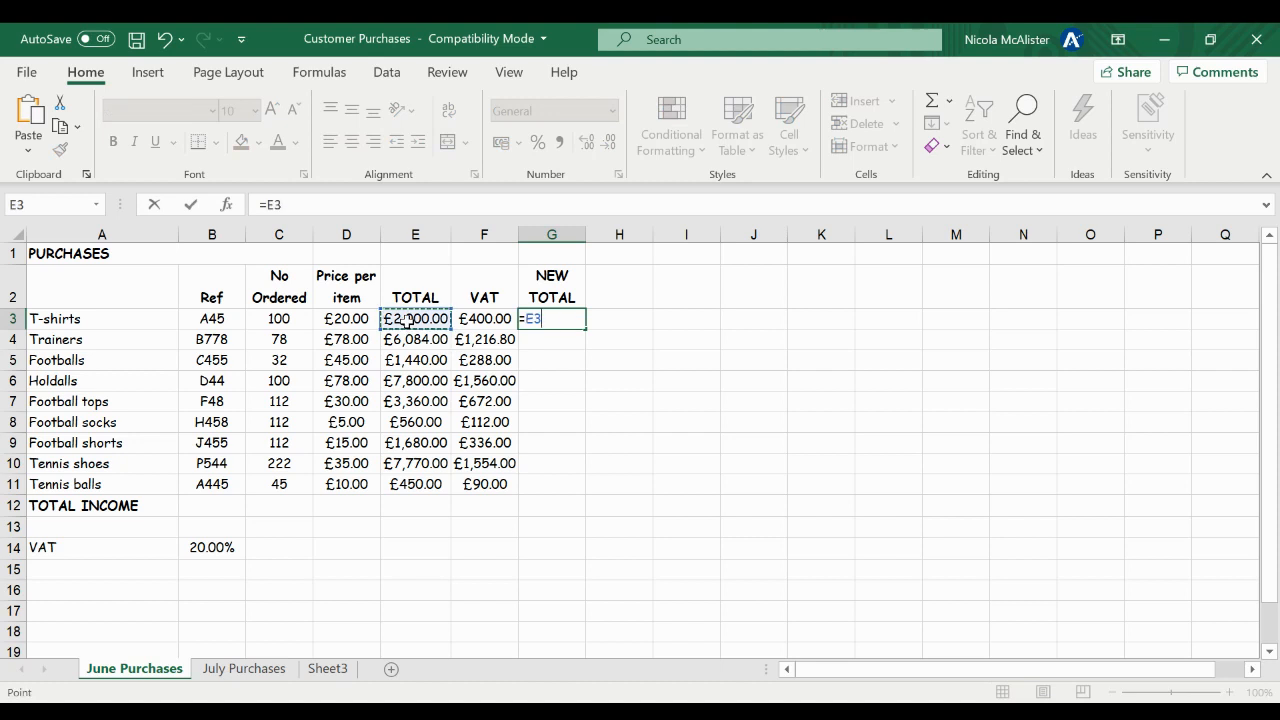
text(+)
click(503, 319)
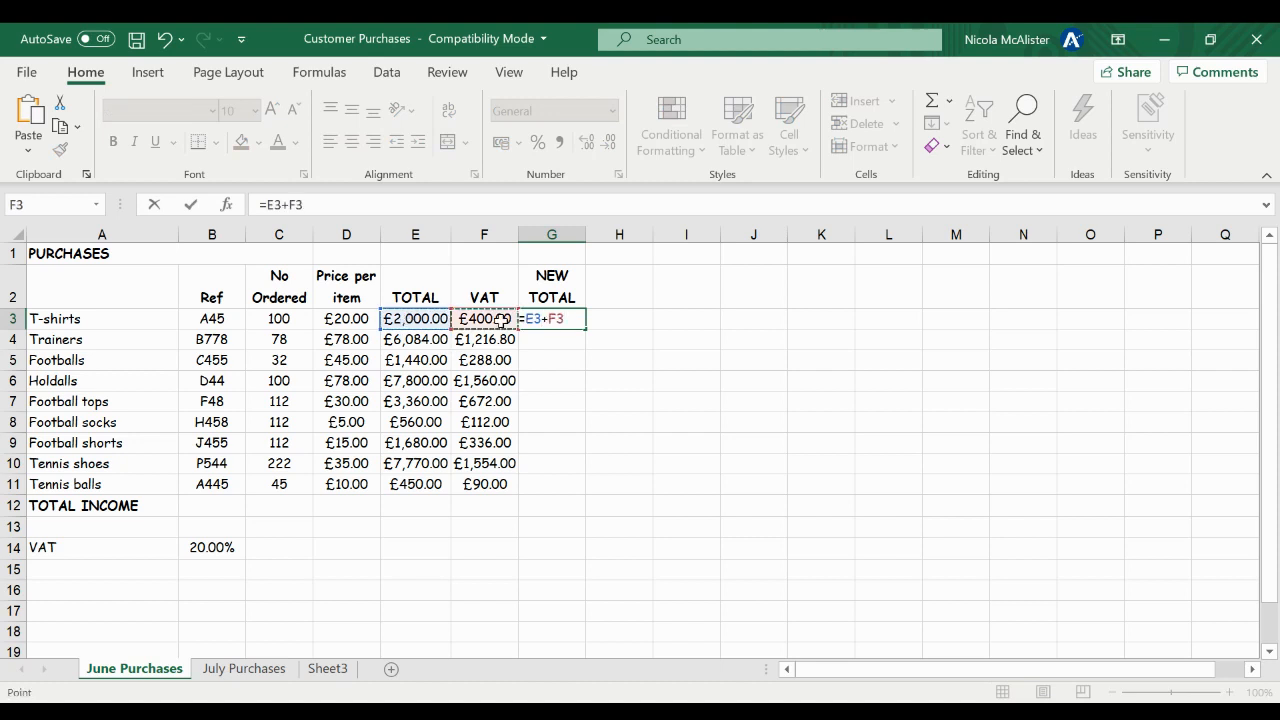
key(Return)
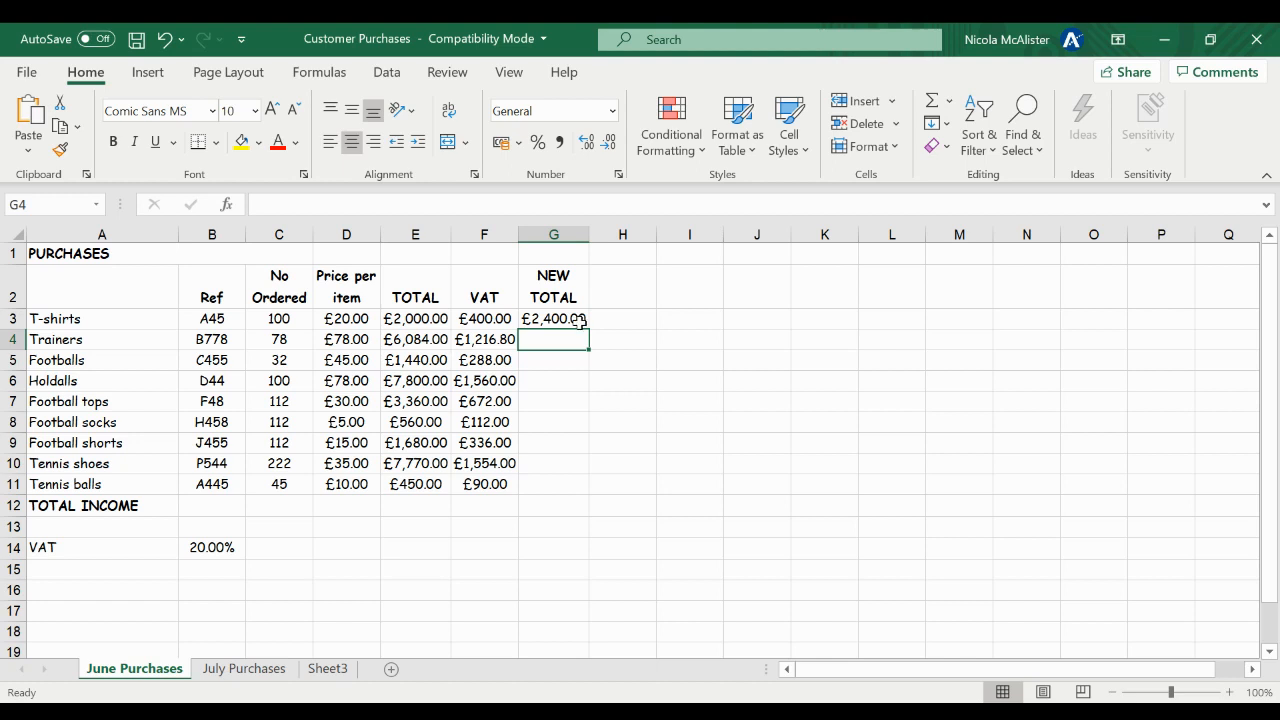
click(580, 320)
drag(589, 333, 588, 499)
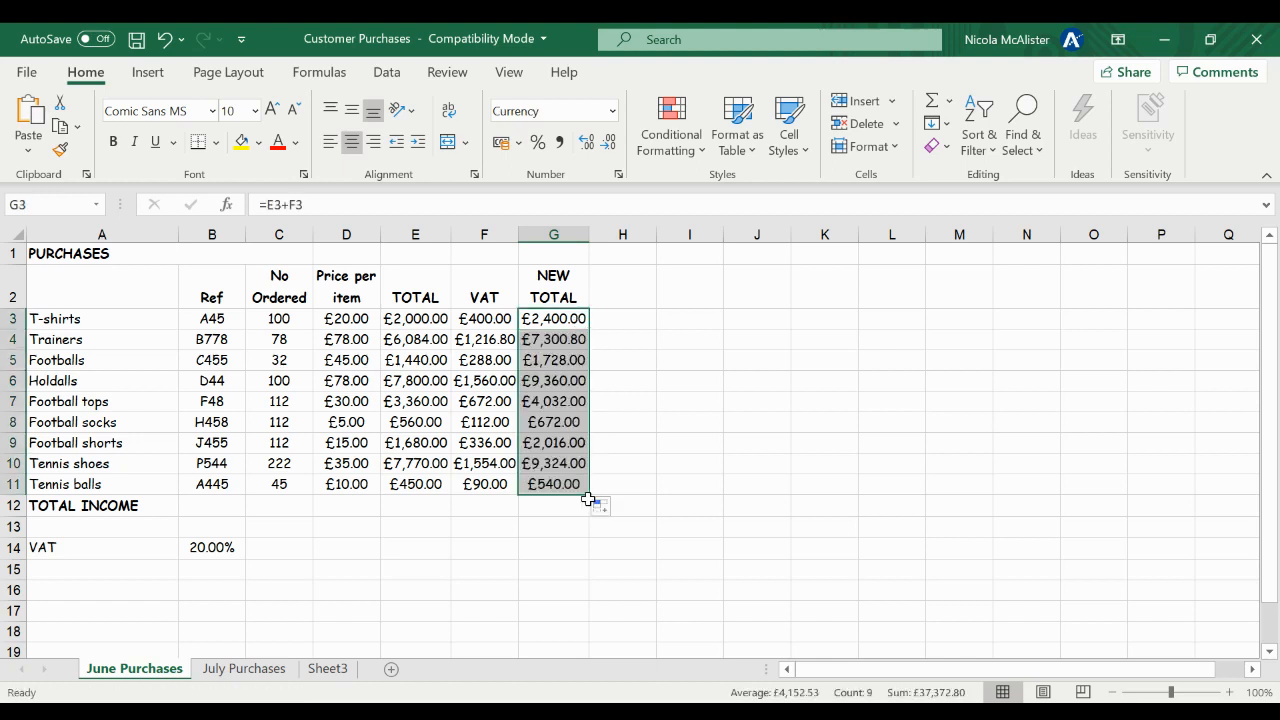
click(651, 529)
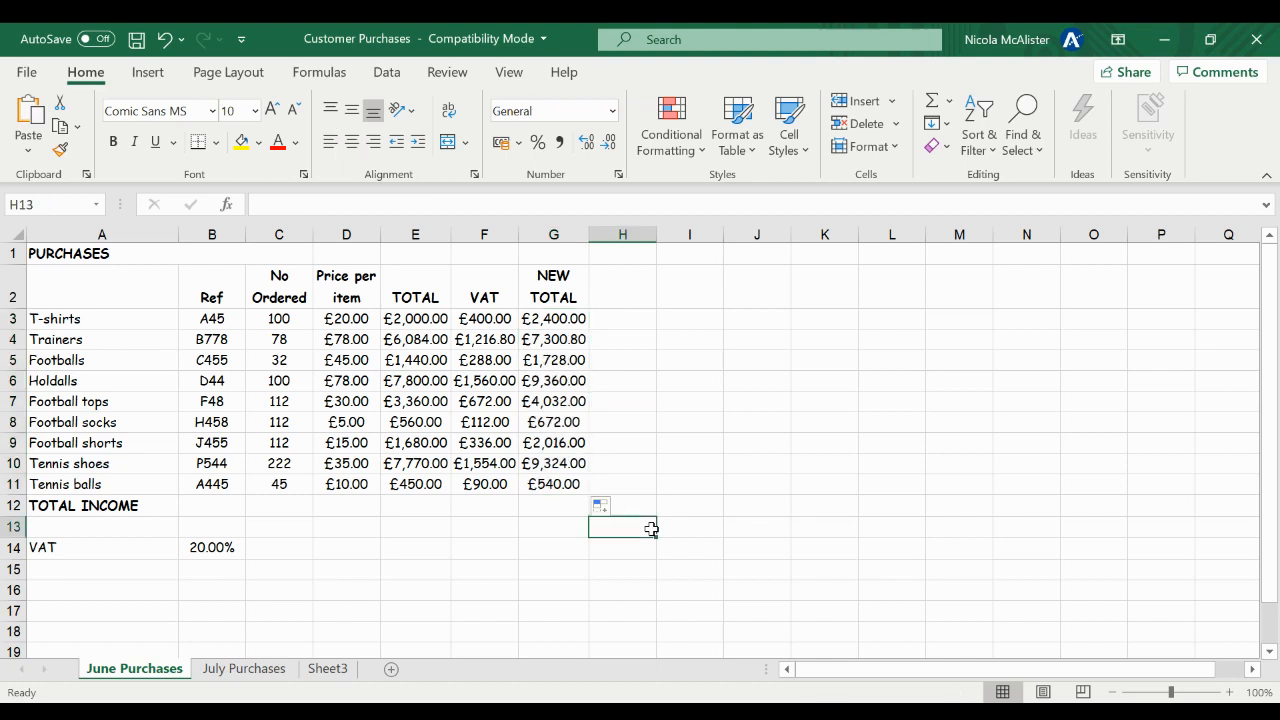
Add up the NEW TOTAL column in G12 on the TOTAL INCOME row using AutoSum.
click(551, 507)
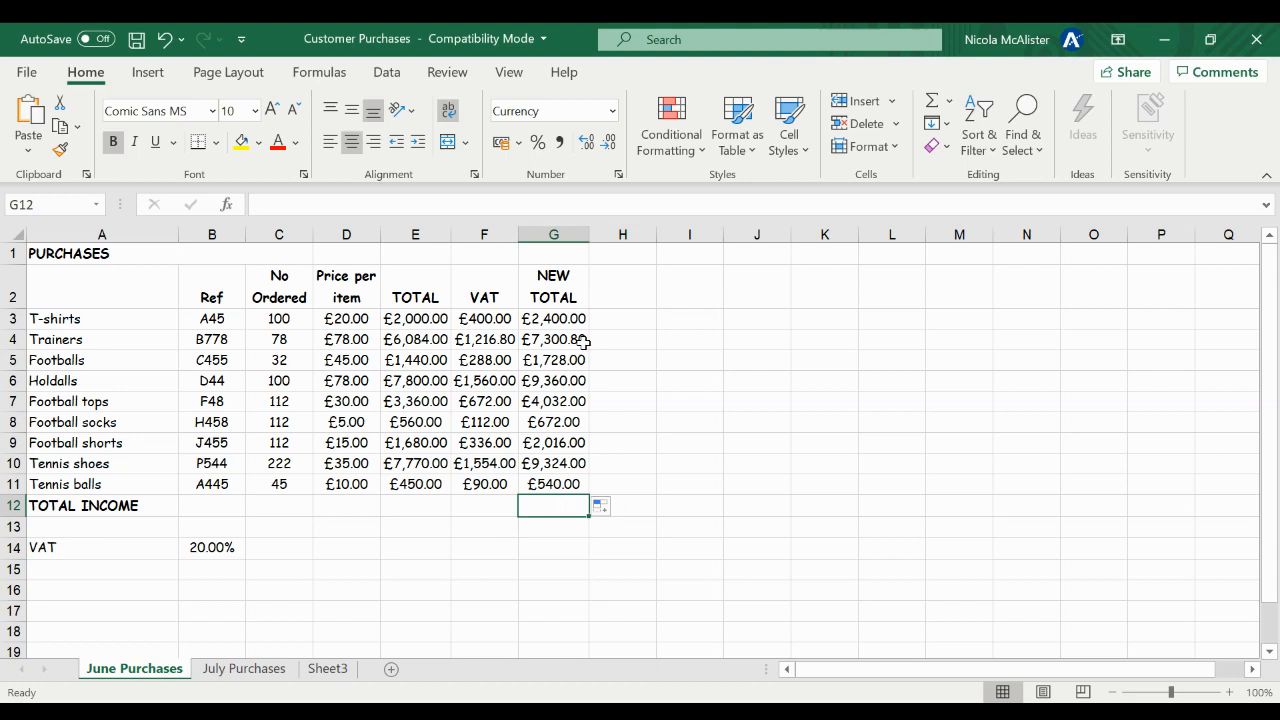
click(931, 104)
key(Return)
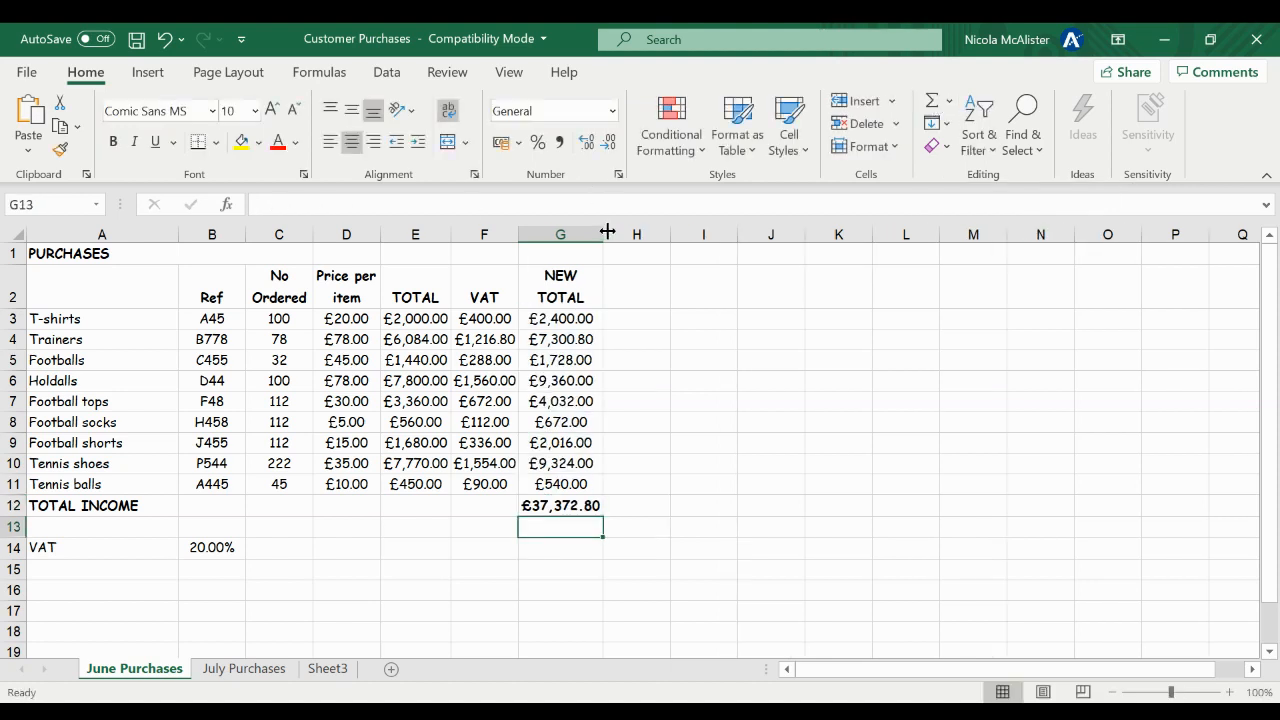
Narrow column G briefly, then widen it until the NEW TOTAL heading fits on one line.
drag(604, 233, 586, 231)
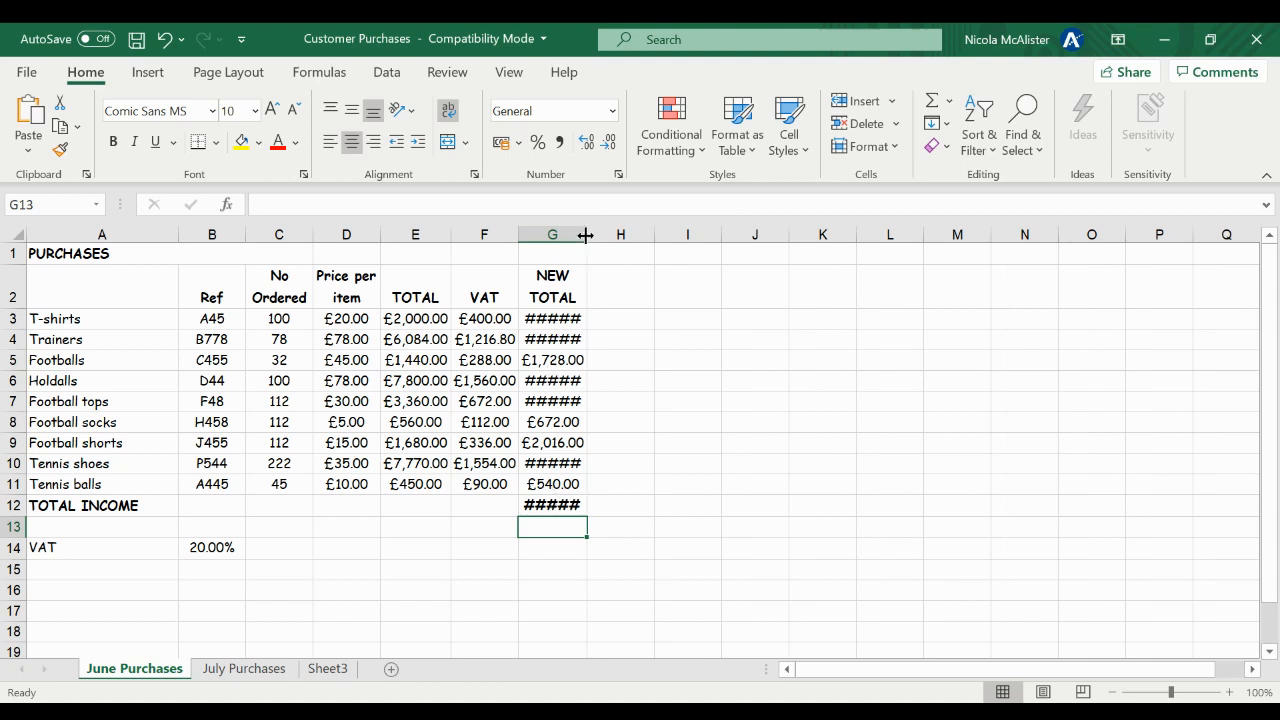
drag(586, 234, 586, 234)
drag(586, 234, 614, 234)
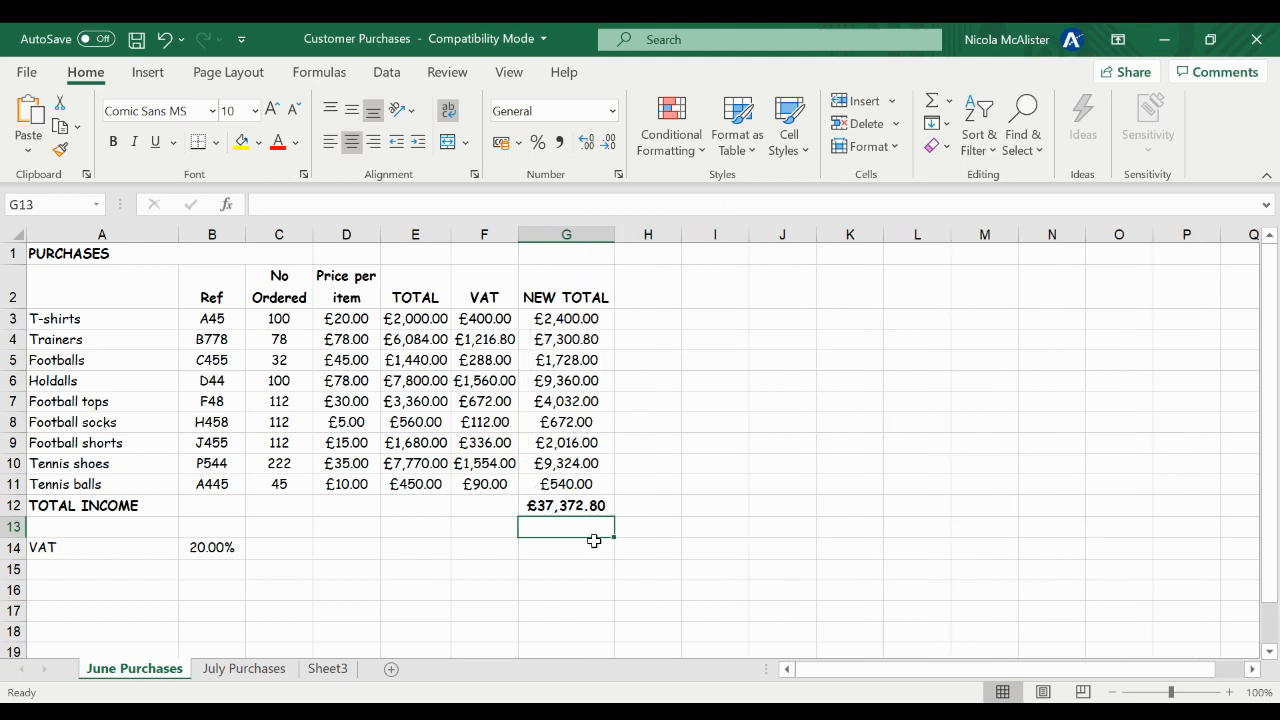